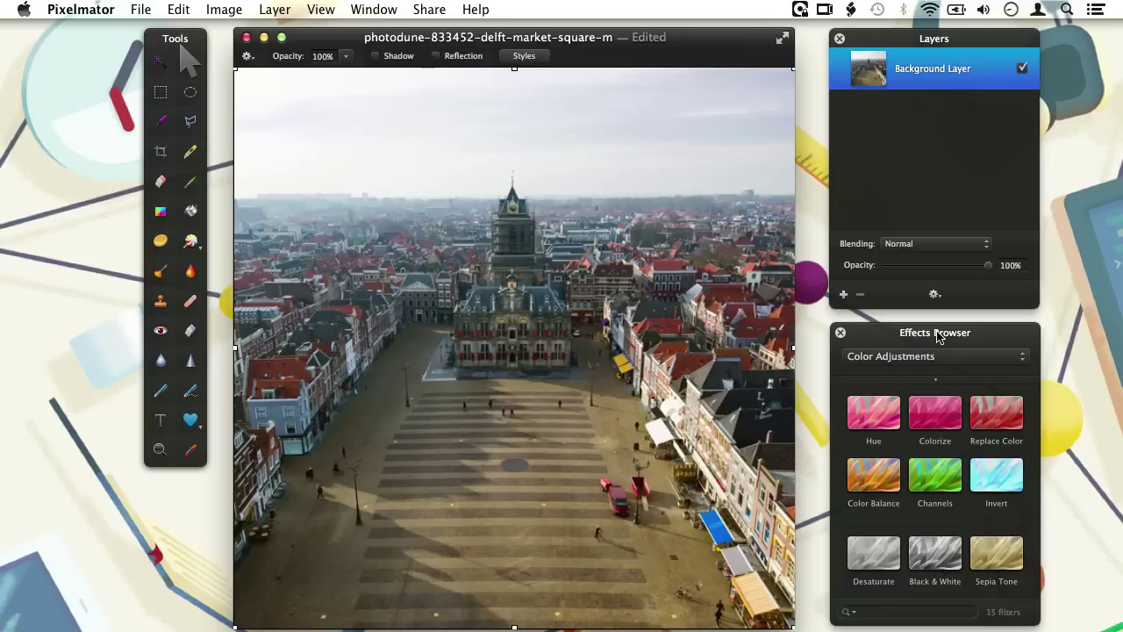
# - Close the Effects Browser so only the Layers panel stays beside the Delft photo, then open the View menu
pyautogui.click(840, 333)
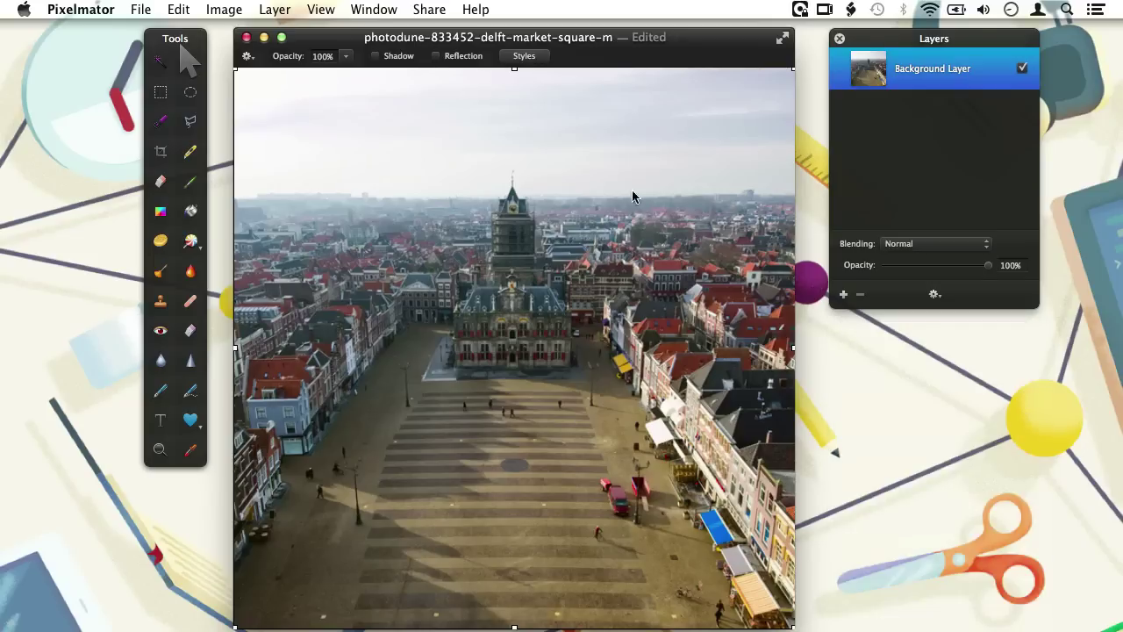
pyautogui.click(321, 9)
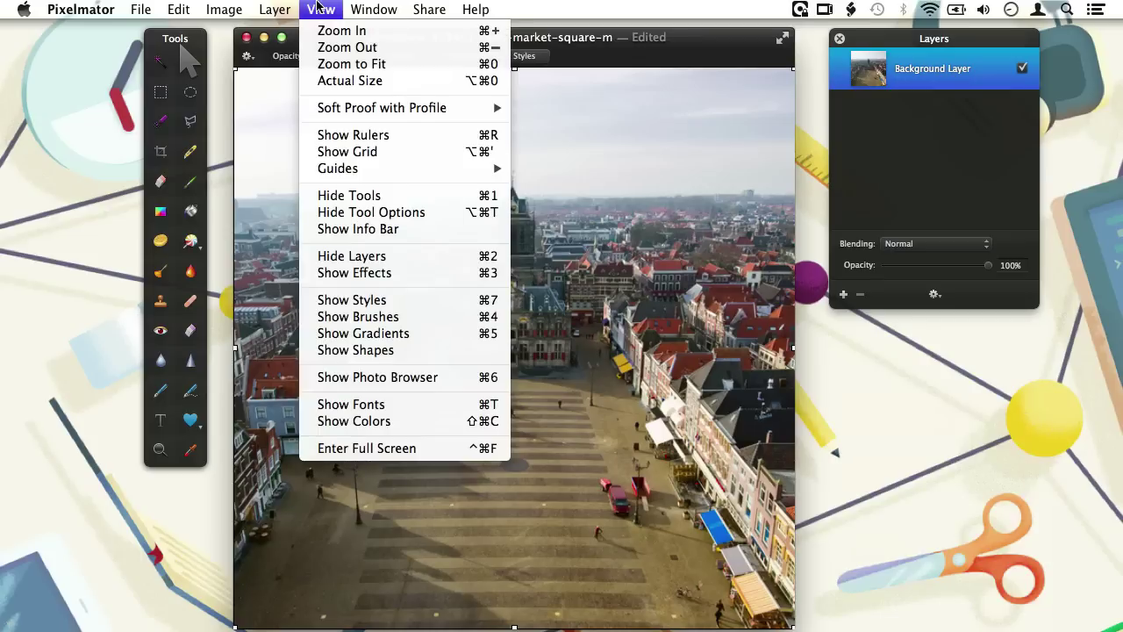
# - Reopen the Effects Browser and scroll through the All Effects list
pyautogui.click(351, 273)
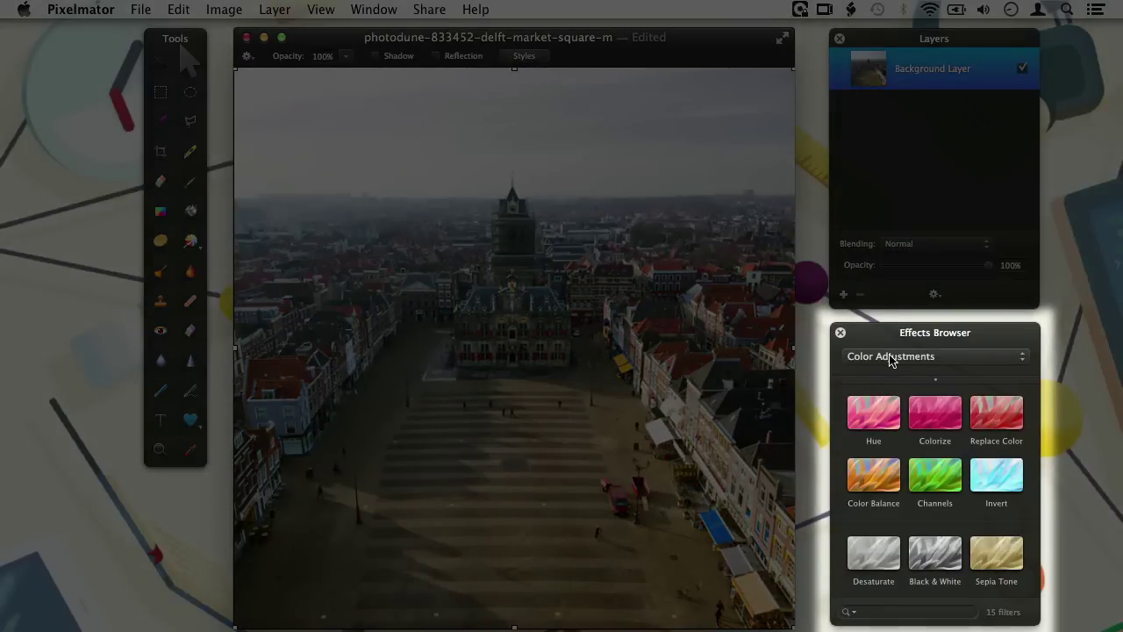
pyautogui.click(890, 357)
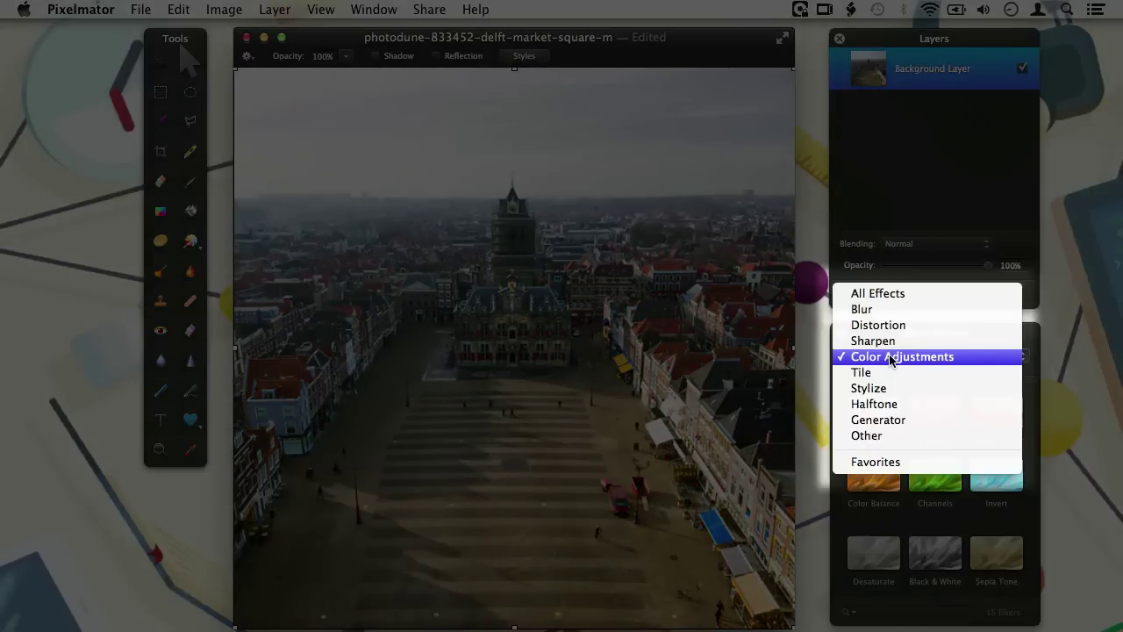
pyautogui.click(892, 294)
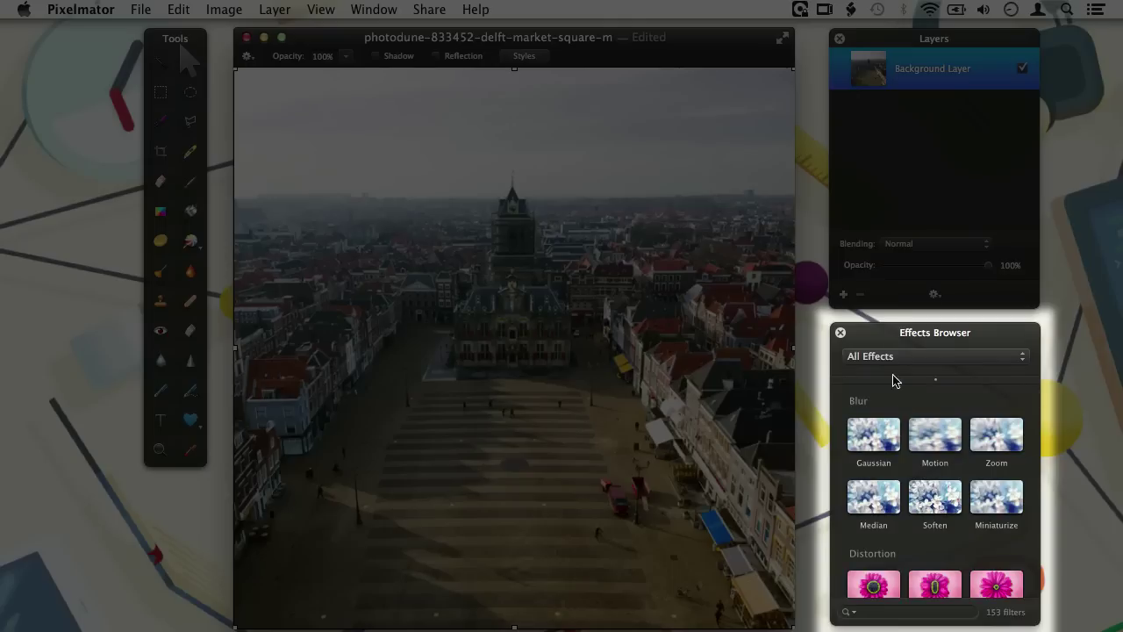
pyautogui.scroll(-5, 908, 472)
pyautogui.scroll(-10, 908, 472)
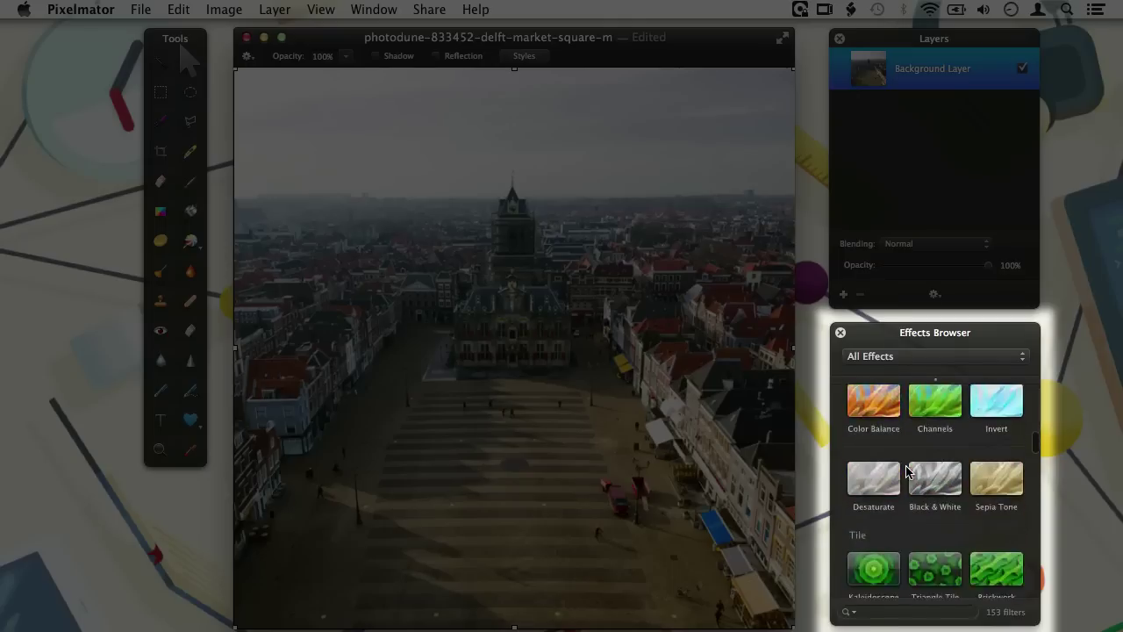
pyautogui.scroll(-10, 908, 472)
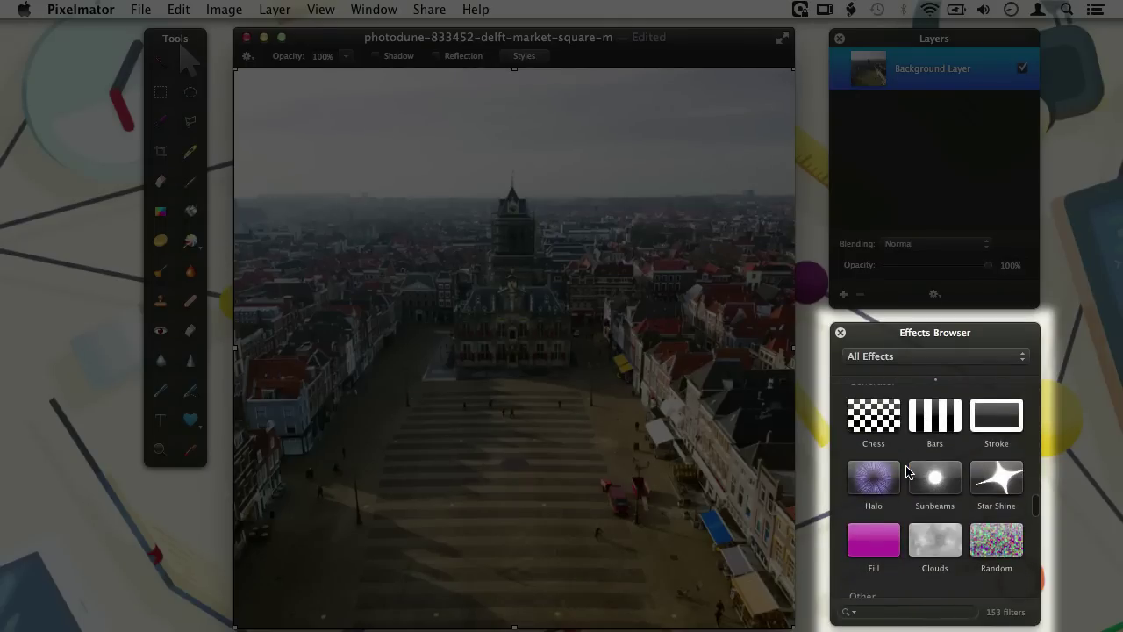
pyautogui.scroll(-10, 908, 472)
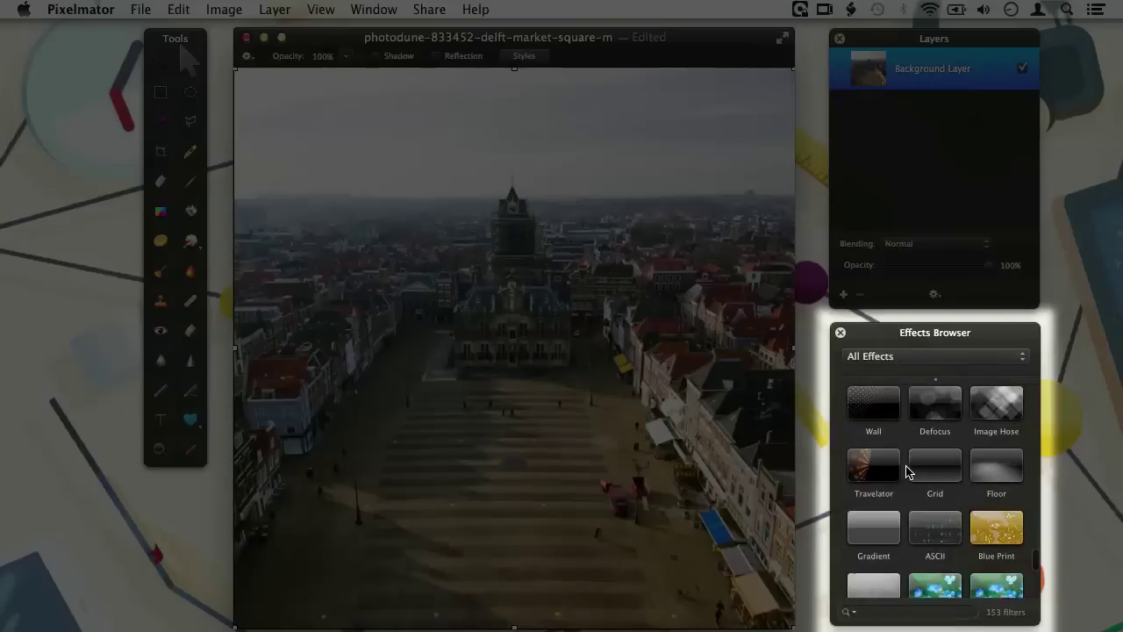
pyautogui.scroll(-10, 908, 472)
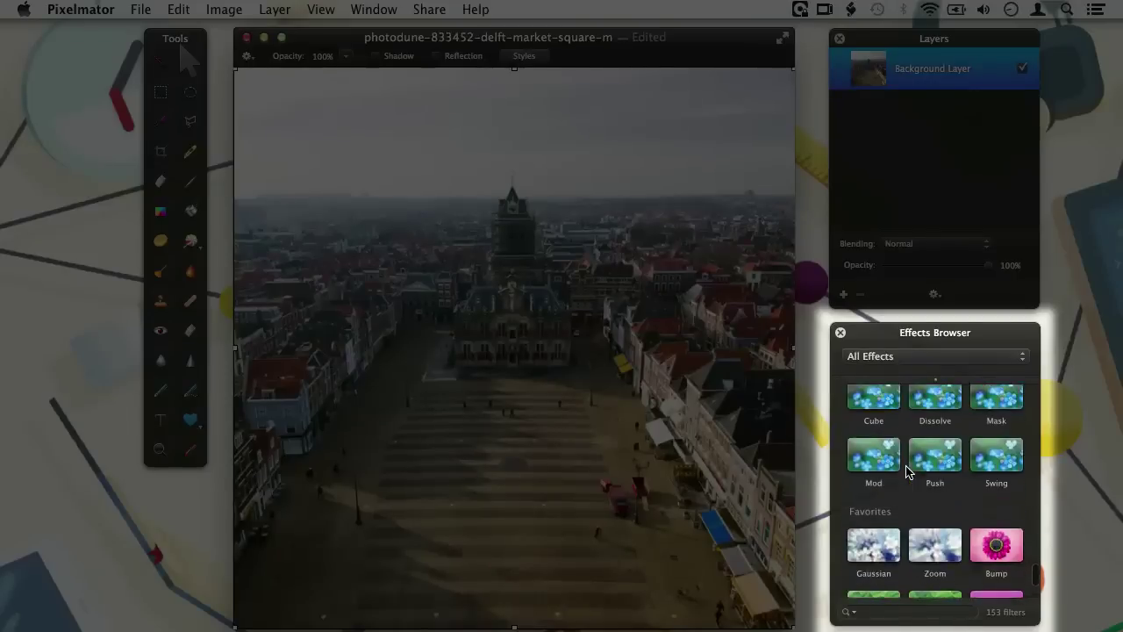
pyautogui.scroll(10, 908, 472)
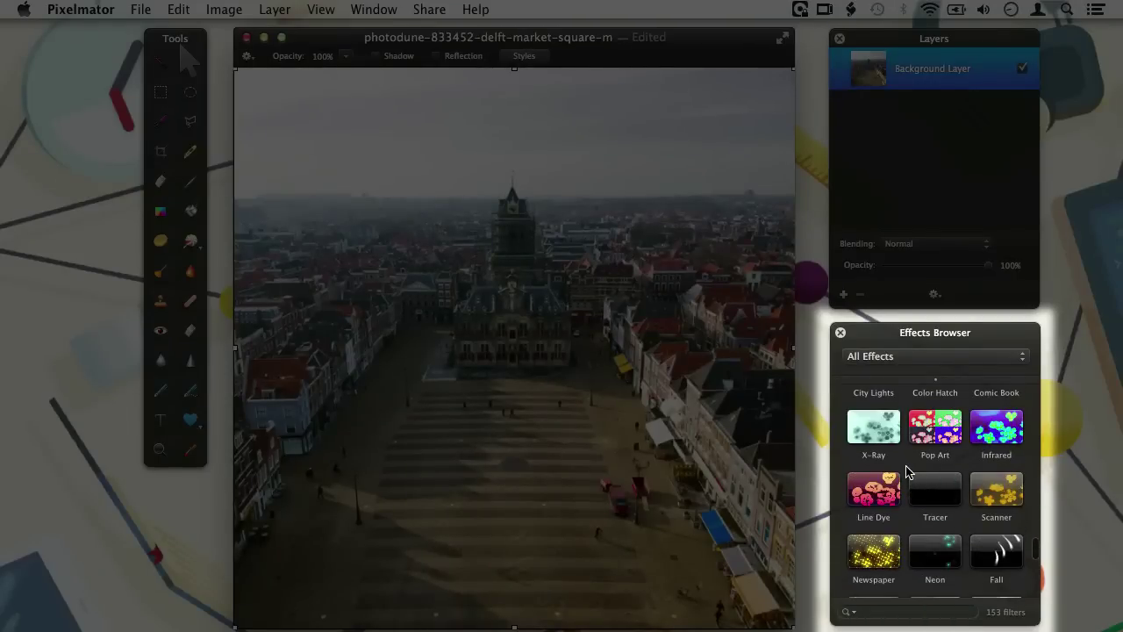
pyautogui.scroll(10, 908, 472)
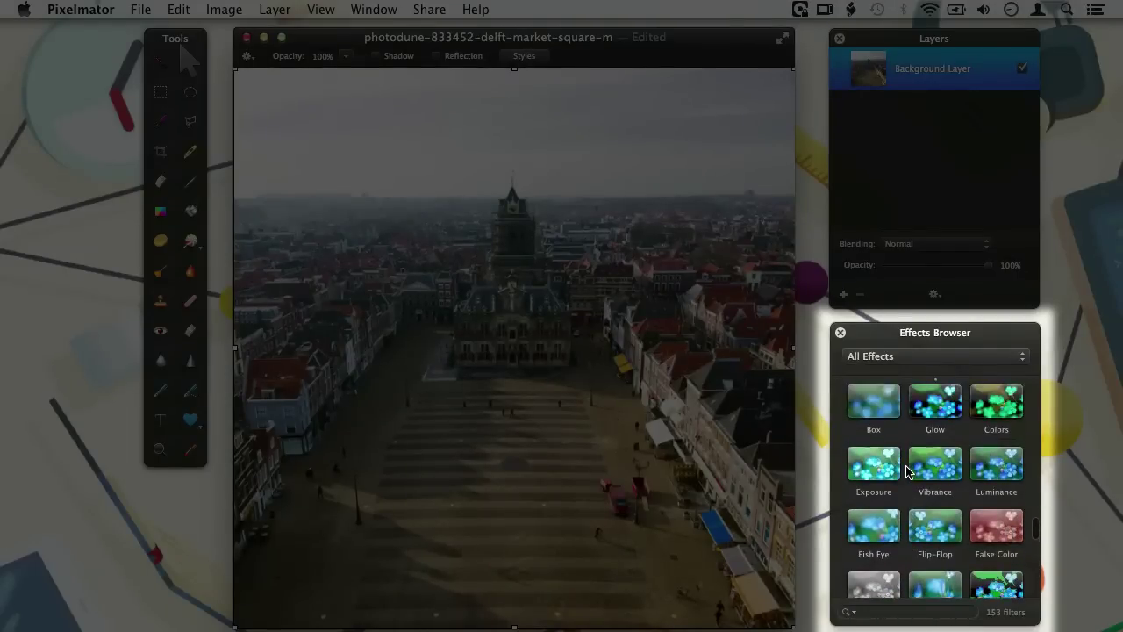
pyautogui.scroll(2, 908, 472)
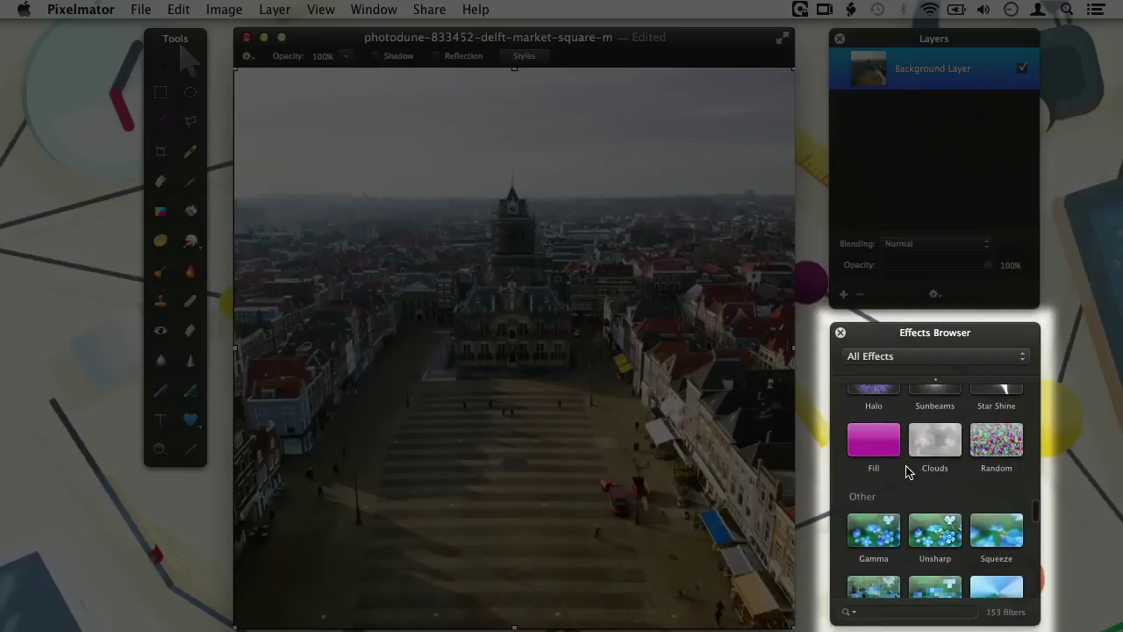
# - Filter the Effects Browser to the 15 Color Adjustments filters
pyautogui.click(966, 360)
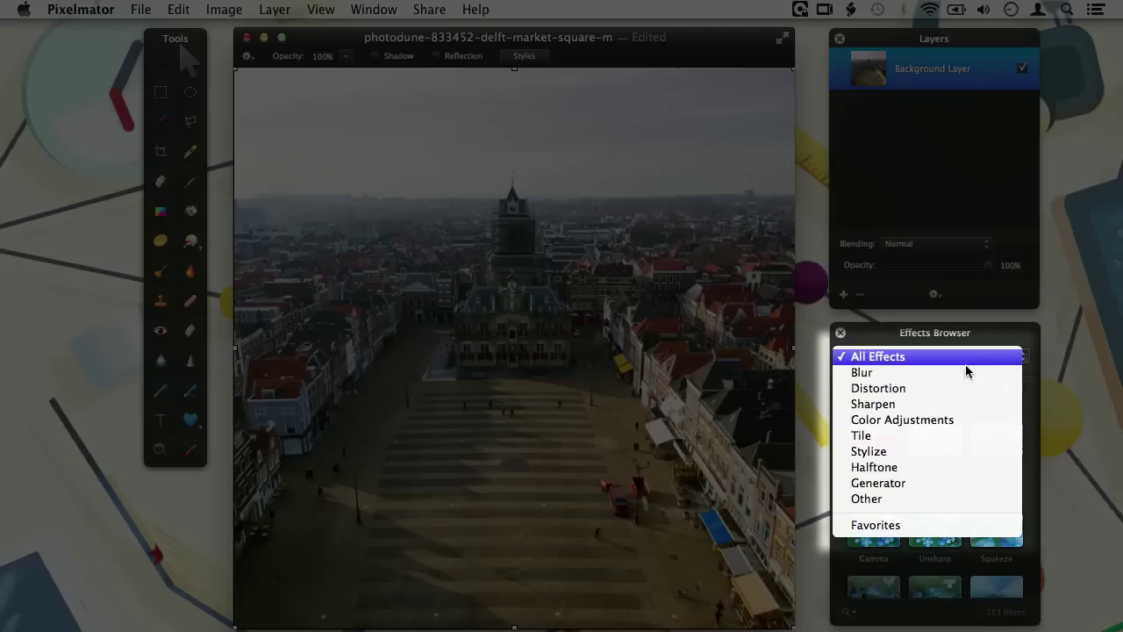
pyautogui.click(946, 421)
pyautogui.scroll(-5, 946, 425)
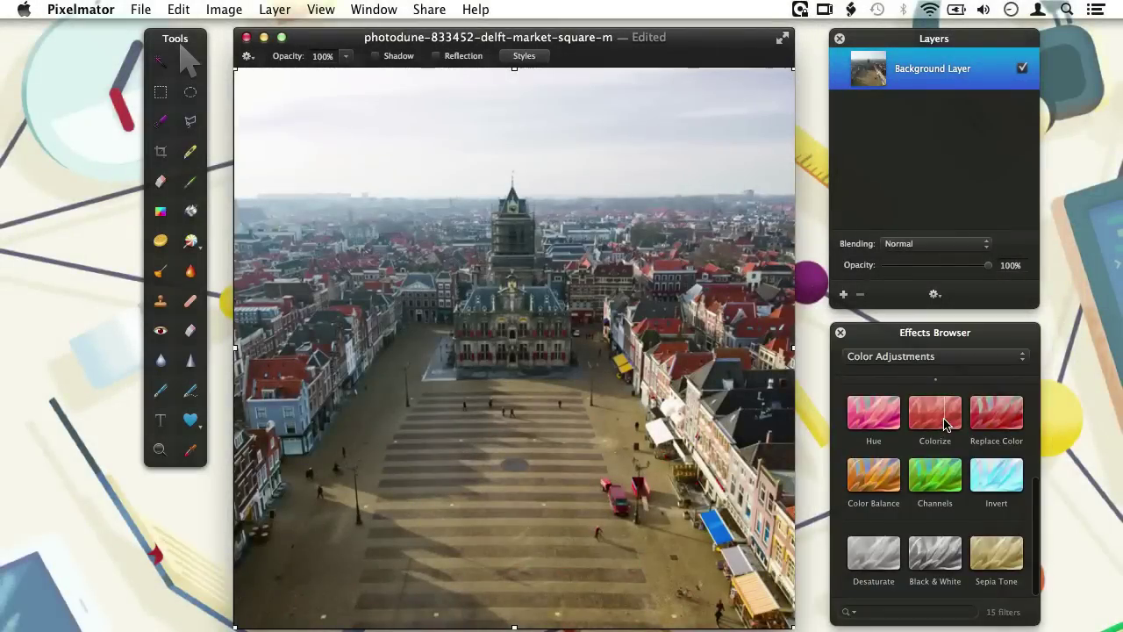
pyautogui.scroll(5, 946, 425)
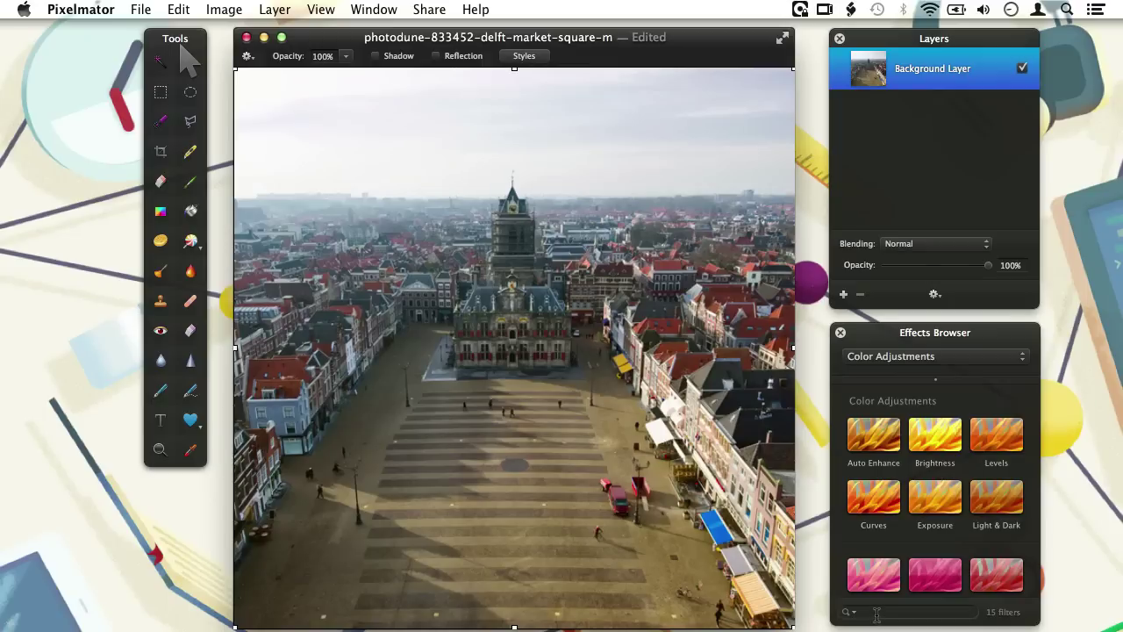
# - Search the effects for 'Pixel' to list Honeycomb, Pixelate and Pixelize
pyautogui.click(872, 611)
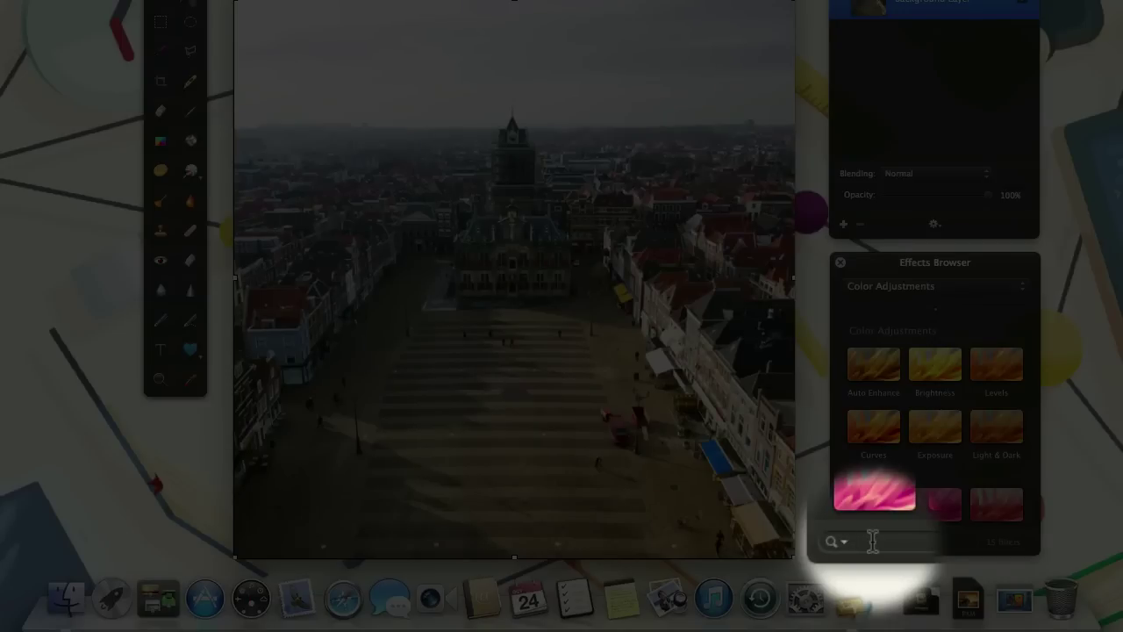
pyautogui.write('Pixel')
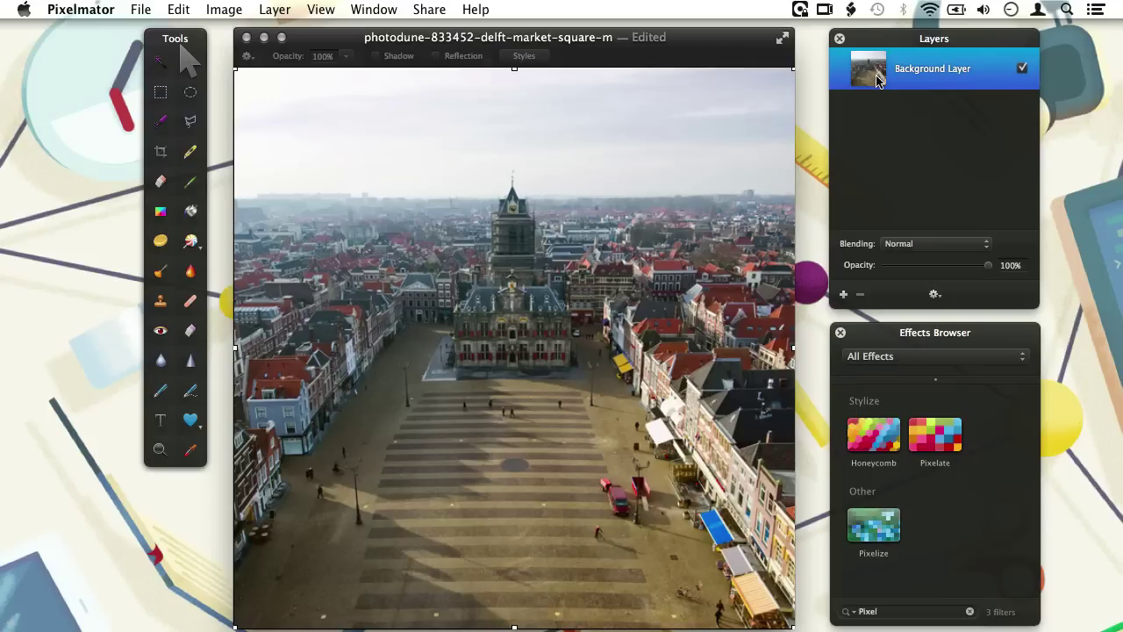
# - Duplicate the Background Layer as Background Layer copy and filter the effects to Color Adjustments
pyautogui.moveTo(878, 81); pyautogui.dragTo(844, 300)
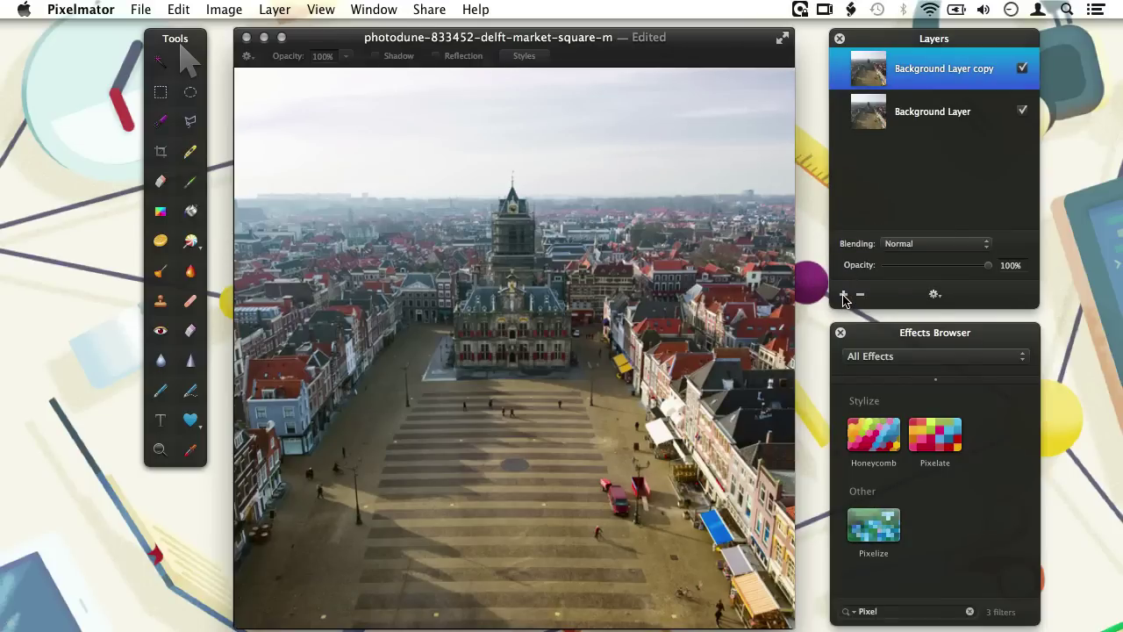
pyautogui.rightClick(896, 78)
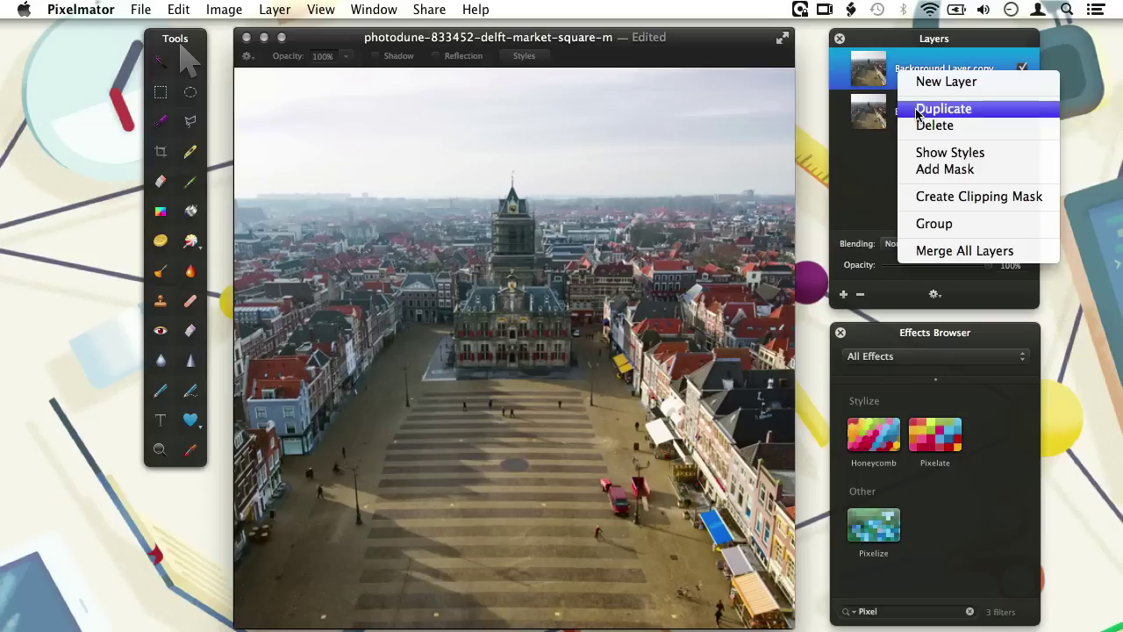
pyautogui.click(871, 151)
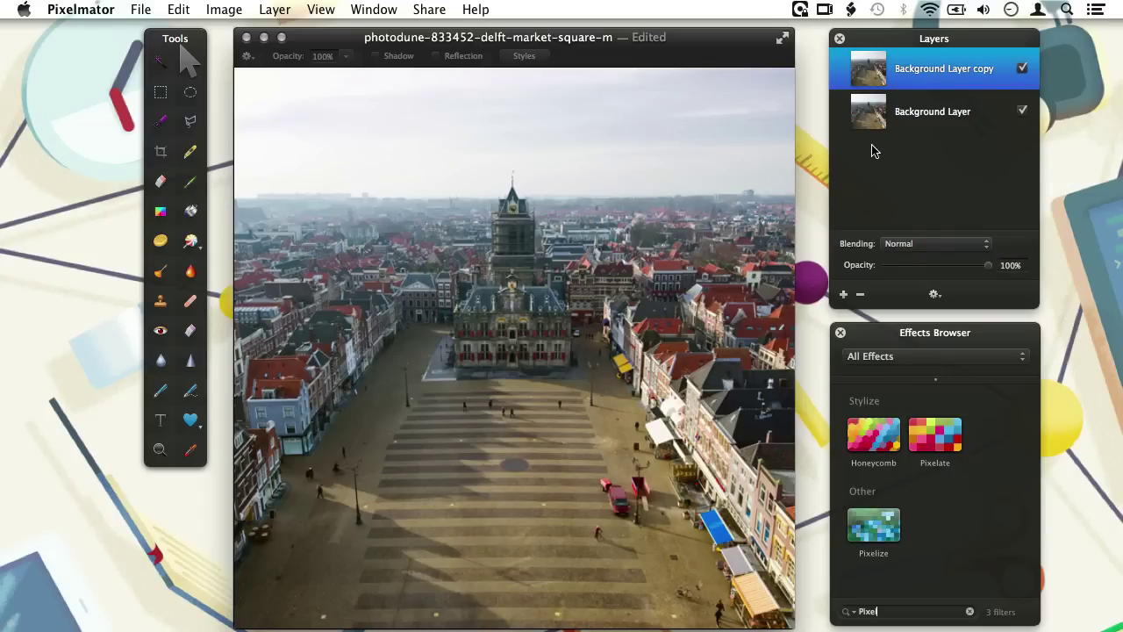
pyautogui.click(903, 356)
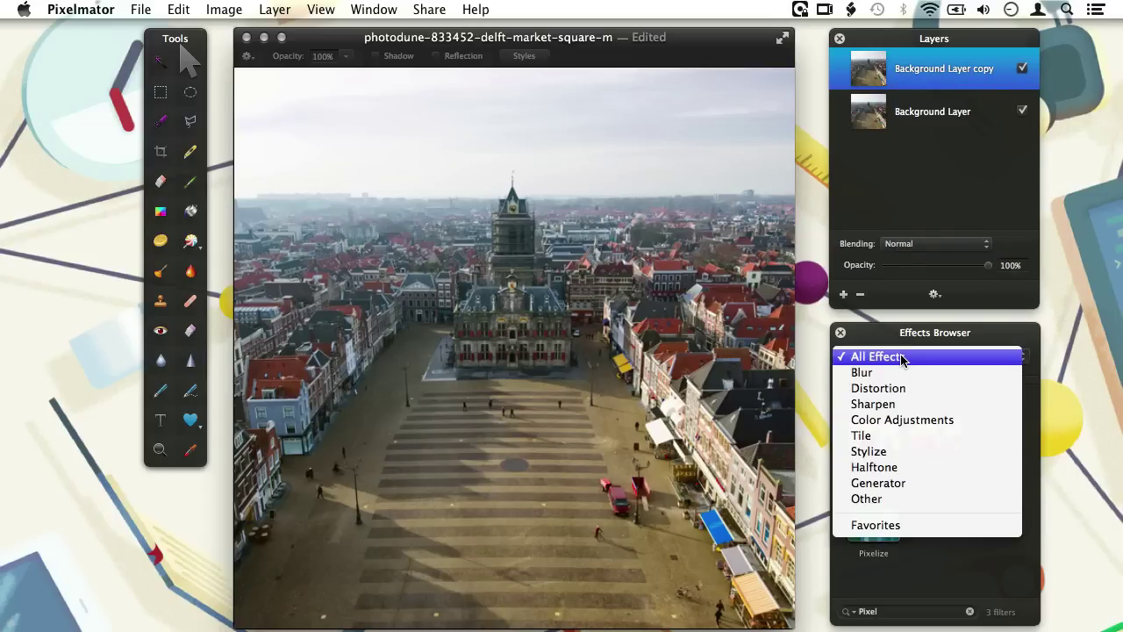
pyautogui.click(902, 422)
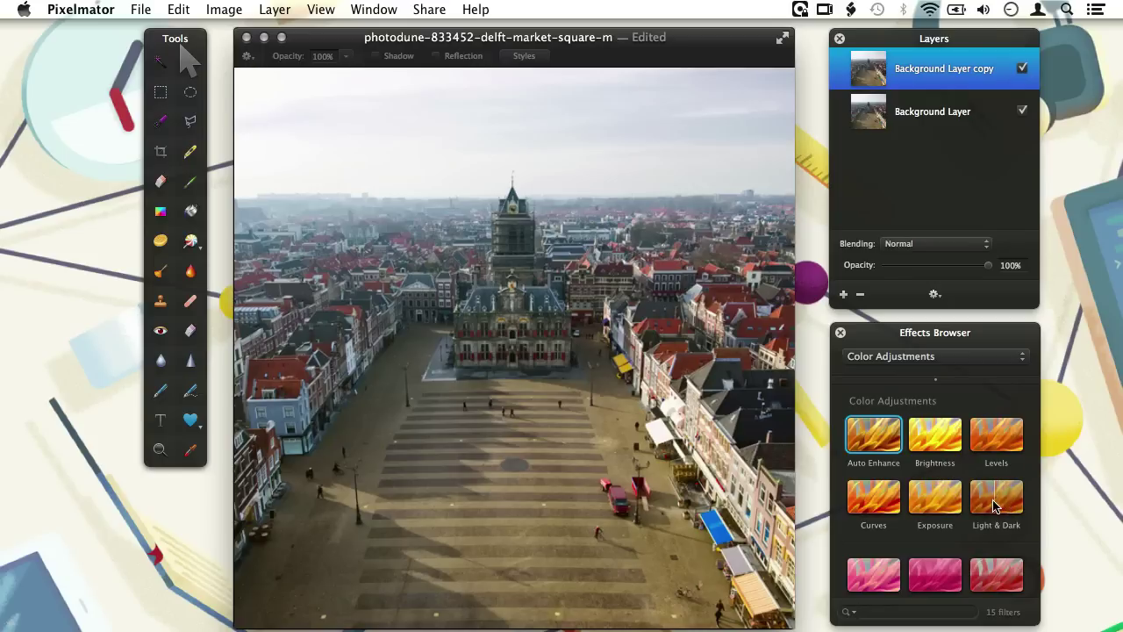
# - Apply Light & Dark to Background Layer copy: Lighten Shadows 15.7%, Darken Highlights 30.0%
pyautogui.moveTo(995, 504); pyautogui.dragTo(520, 387)
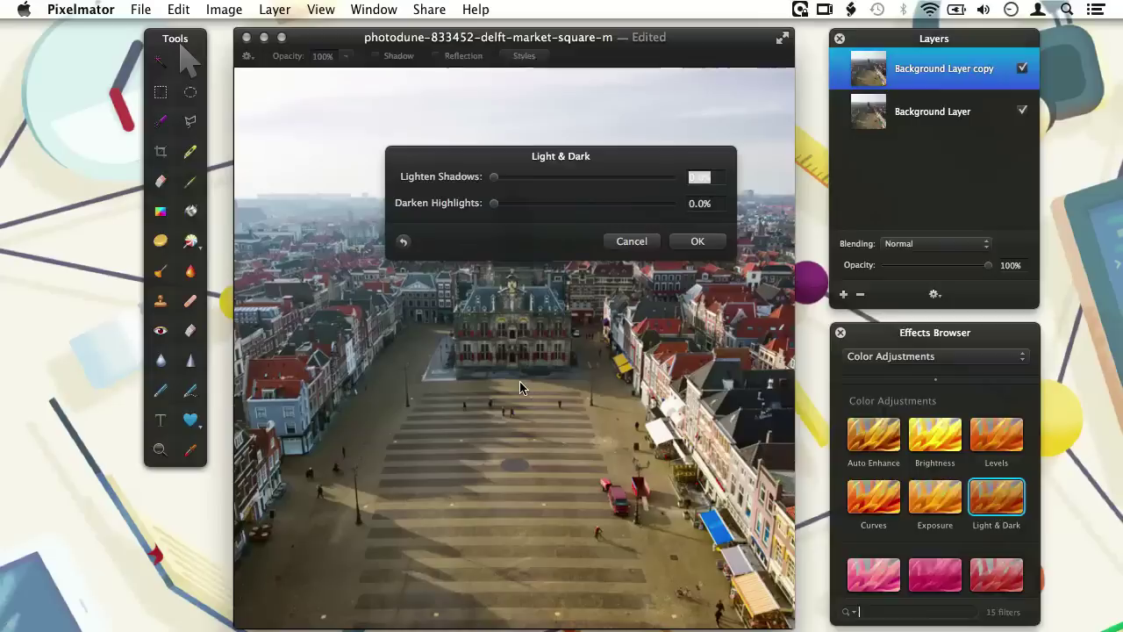
pyautogui.moveTo(518, 163); pyautogui.dragTo(440, 291)
pyautogui.moveTo(429, 333); pyautogui.dragTo(485, 333)
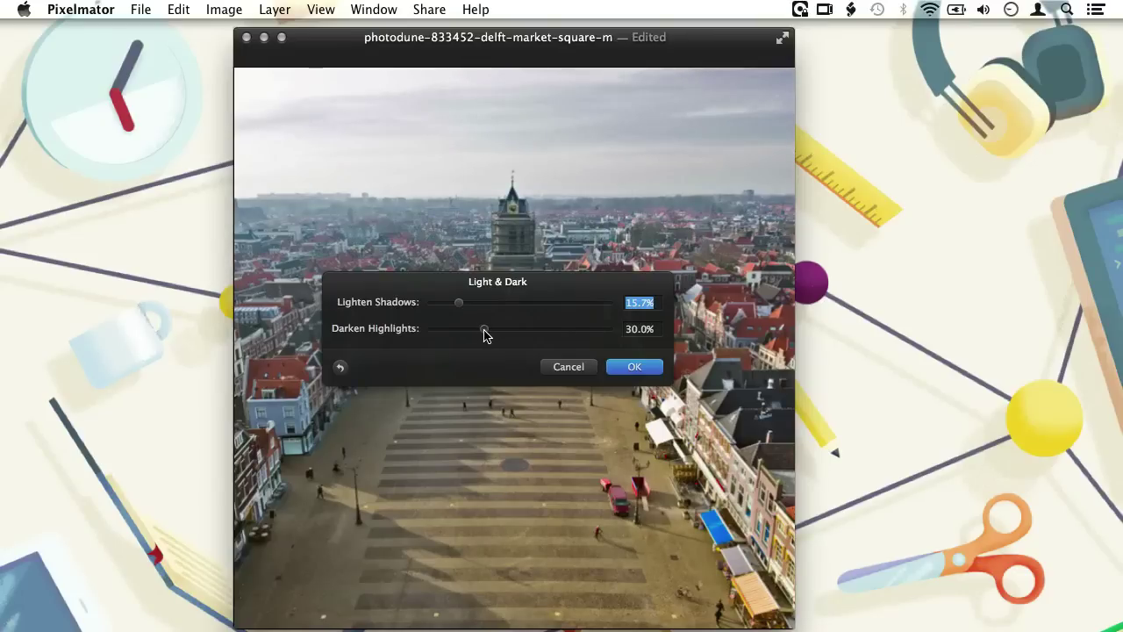
pyautogui.click(631, 367)
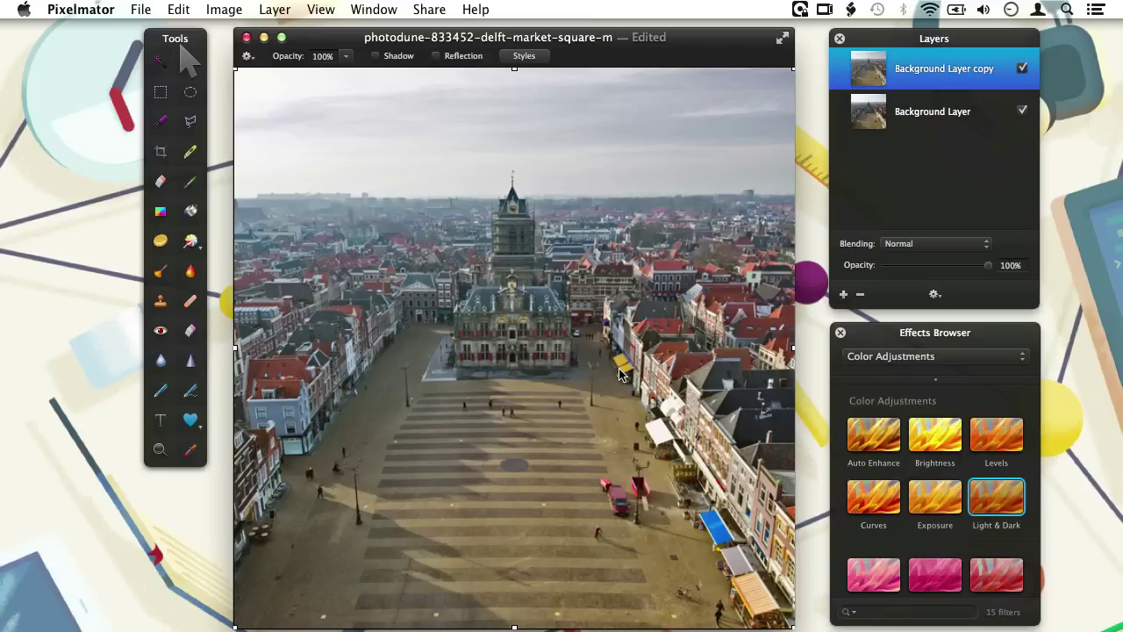
# - Draw a rectangular marquee across the full photo width, from the top edge to the skyline
pyautogui.click(167, 101)
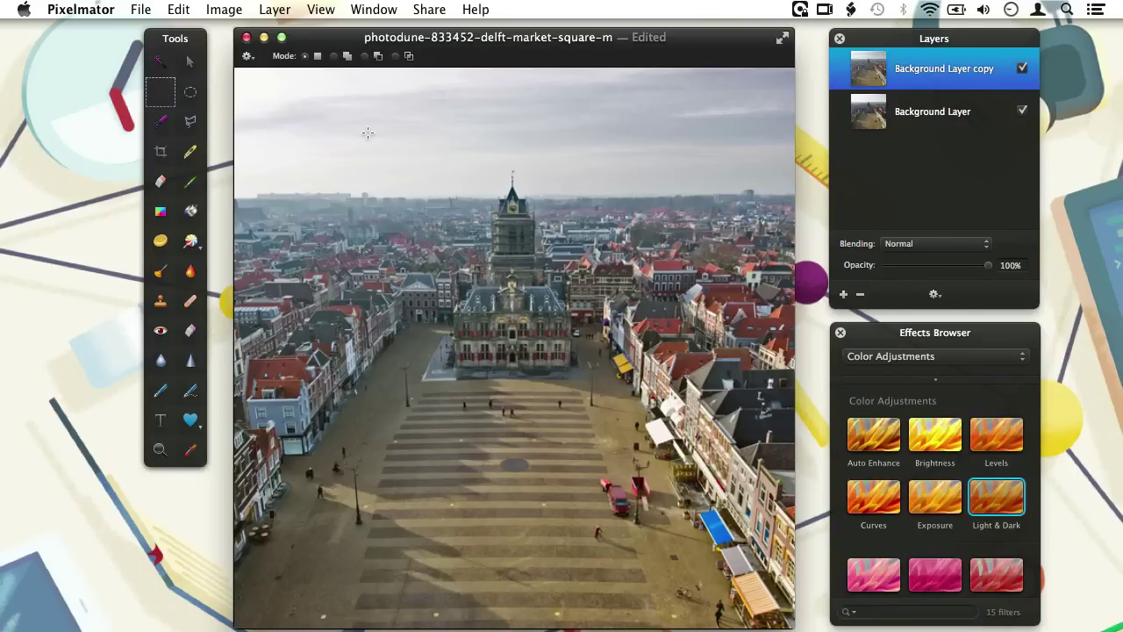
pyautogui.press('super+minus')
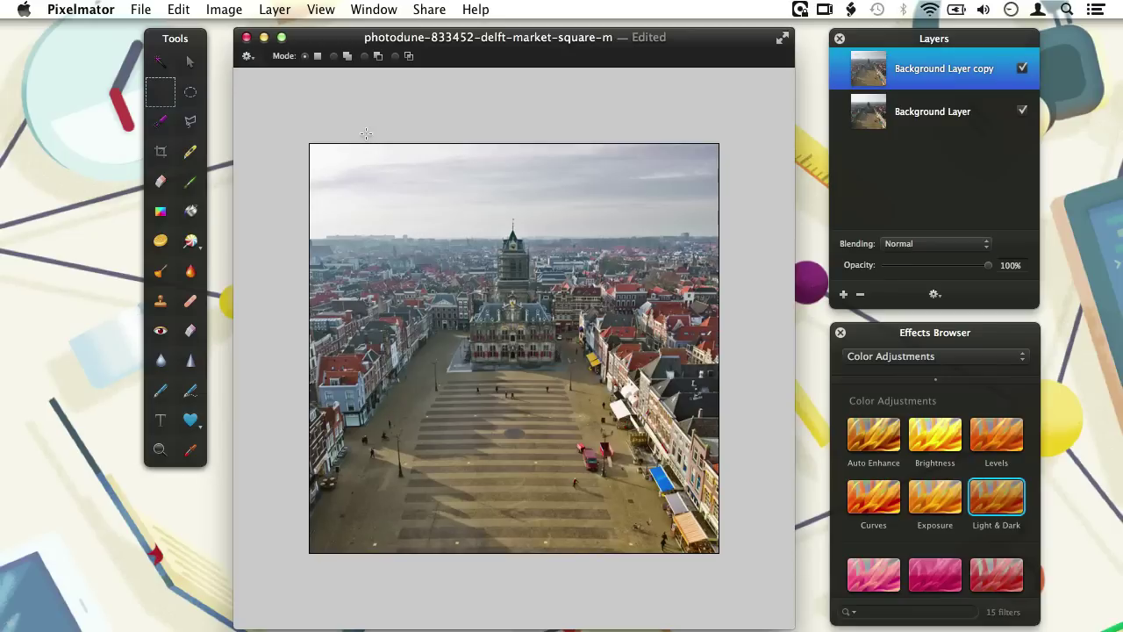
pyautogui.moveTo(310, 143); pyautogui.dragTo(378, 201)
pyautogui.moveTo(446, 233); pyautogui.dragTo(612, 232)
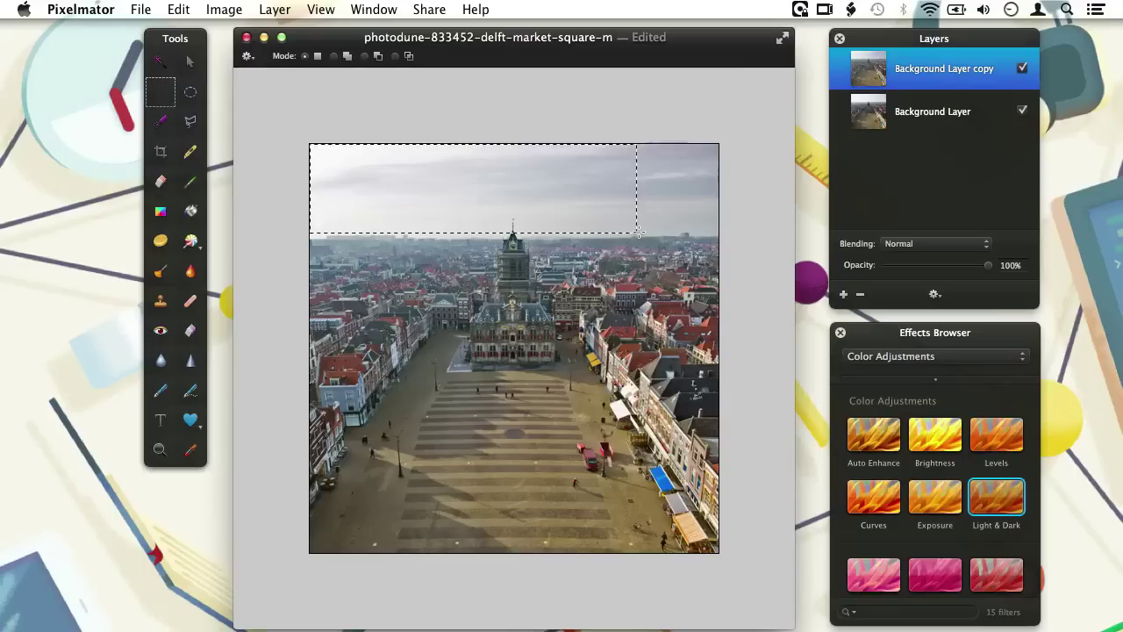
pyautogui.moveTo(707, 233); pyautogui.dragTo(718, 230)
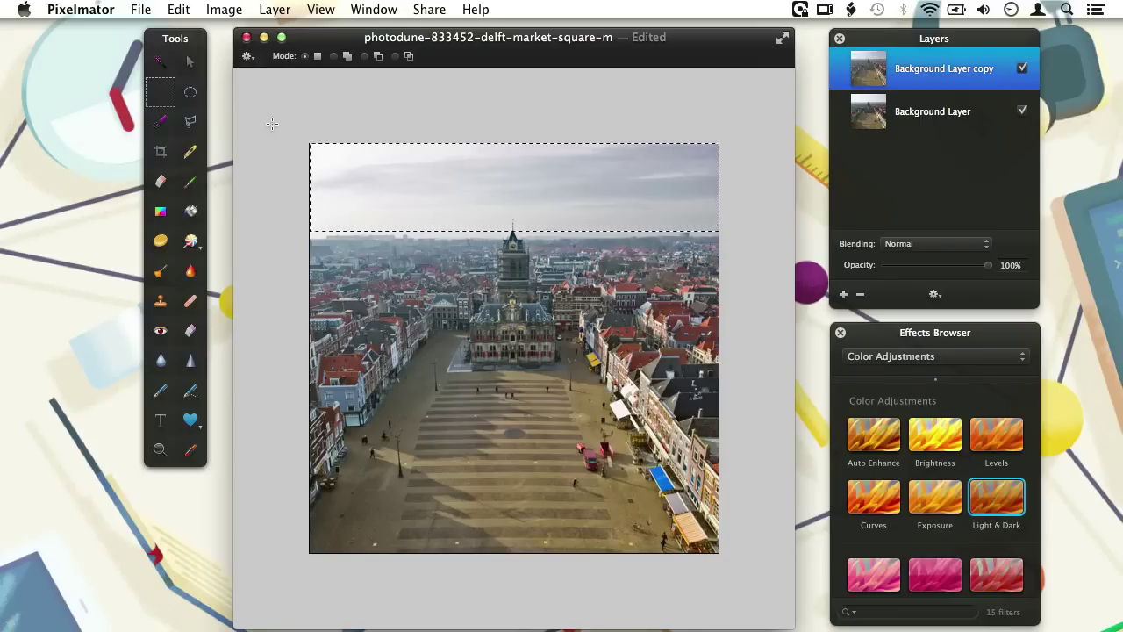
# - Refine the sky selection with 50% feather and 35 px size, then shift it up 40 px
pyautogui.click(175, 10)
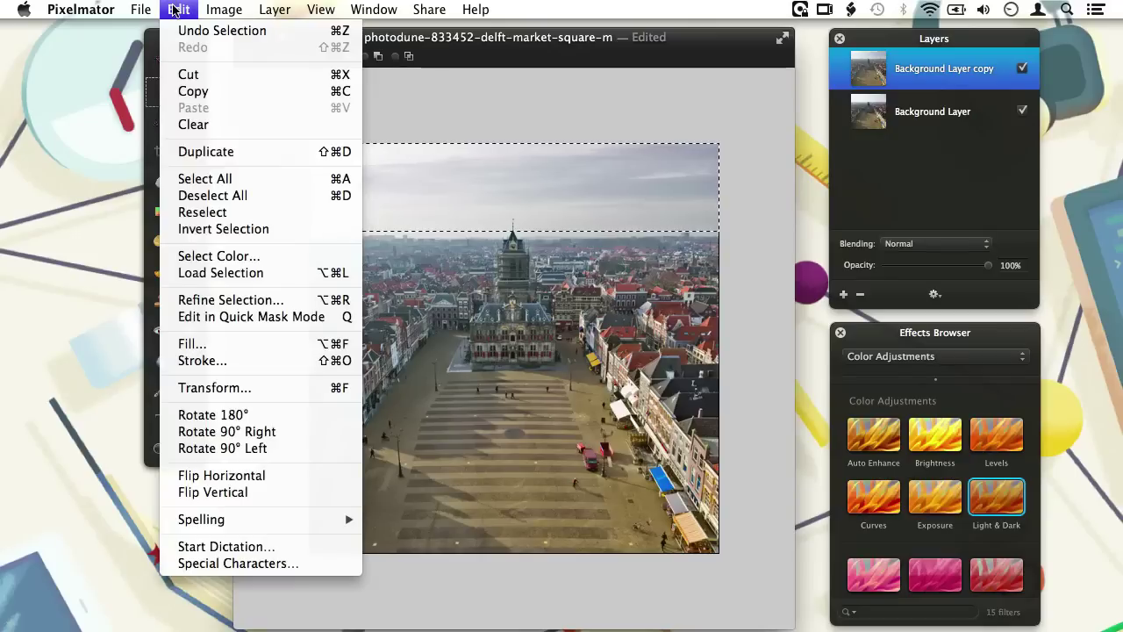
pyautogui.click(201, 300)
pyautogui.moveTo(564, 158); pyautogui.dragTo(512, 361)
pyautogui.moveTo(416, 401); pyautogui.dragTo(506, 405)
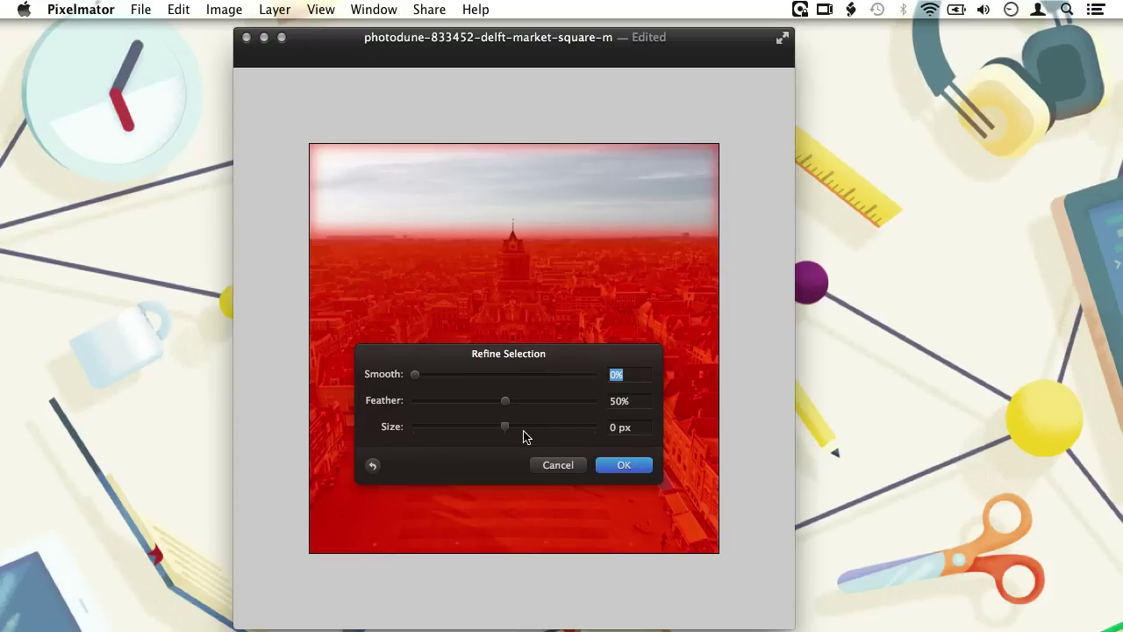
pyautogui.moveTo(505, 430); pyautogui.dragTo(539, 430)
pyautogui.click(623, 465)
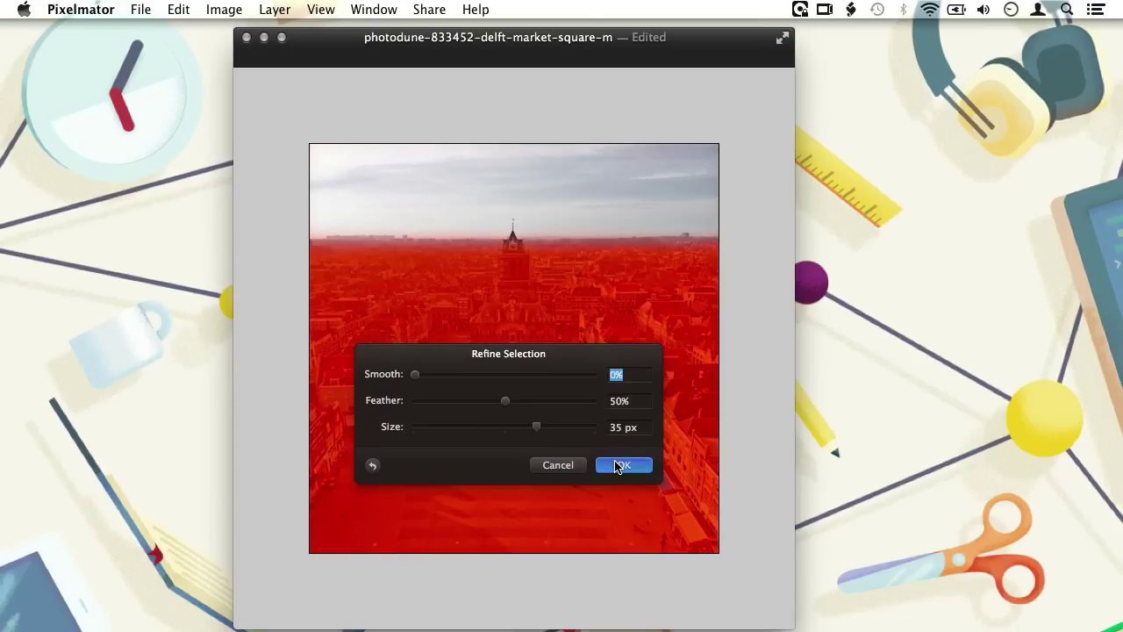
pyautogui.moveTo(558, 212); pyautogui.dragTo(556, 201)
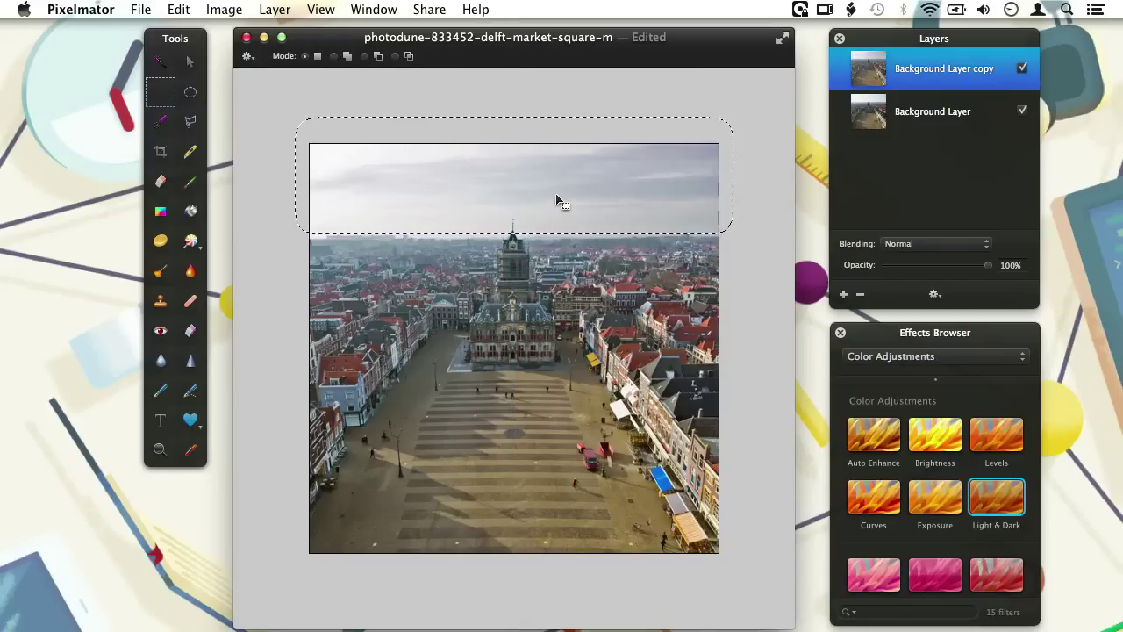
# - Colorize the sky lavender-blue at 33.6% saturation and 5.0% lightness
pyautogui.scroll(-3, 890, 501)
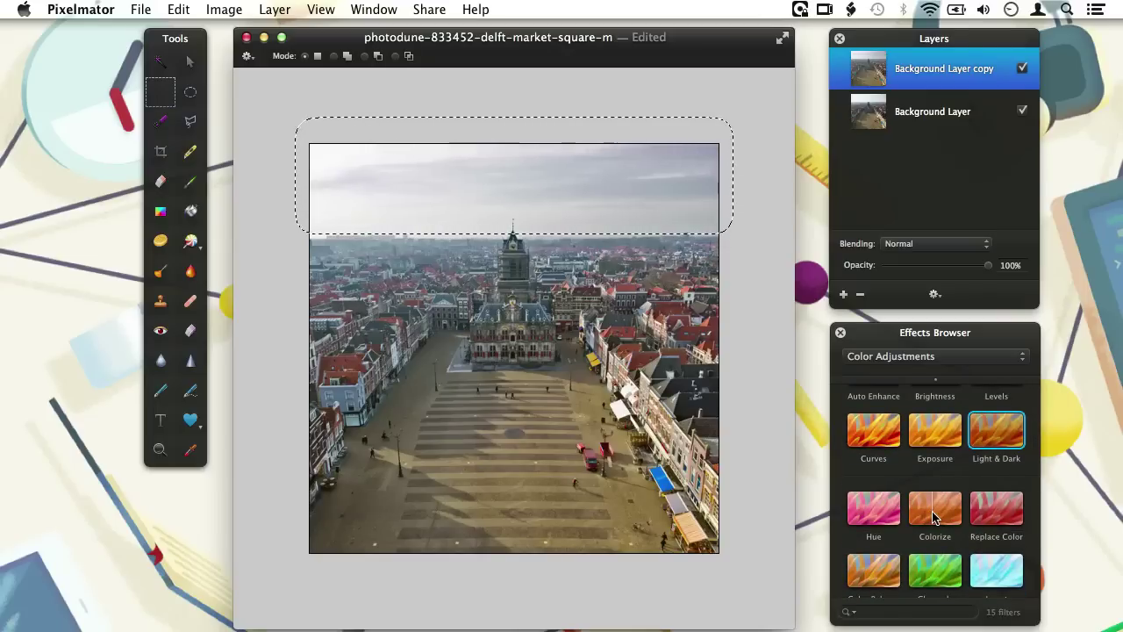
pyautogui.doubleClick(934, 516)
pyautogui.moveTo(636, 109); pyautogui.dragTo(594, 322)
pyautogui.moveTo(616, 422)
pyautogui.moveTo(616, 422); pyautogui.dragTo(464, 493)
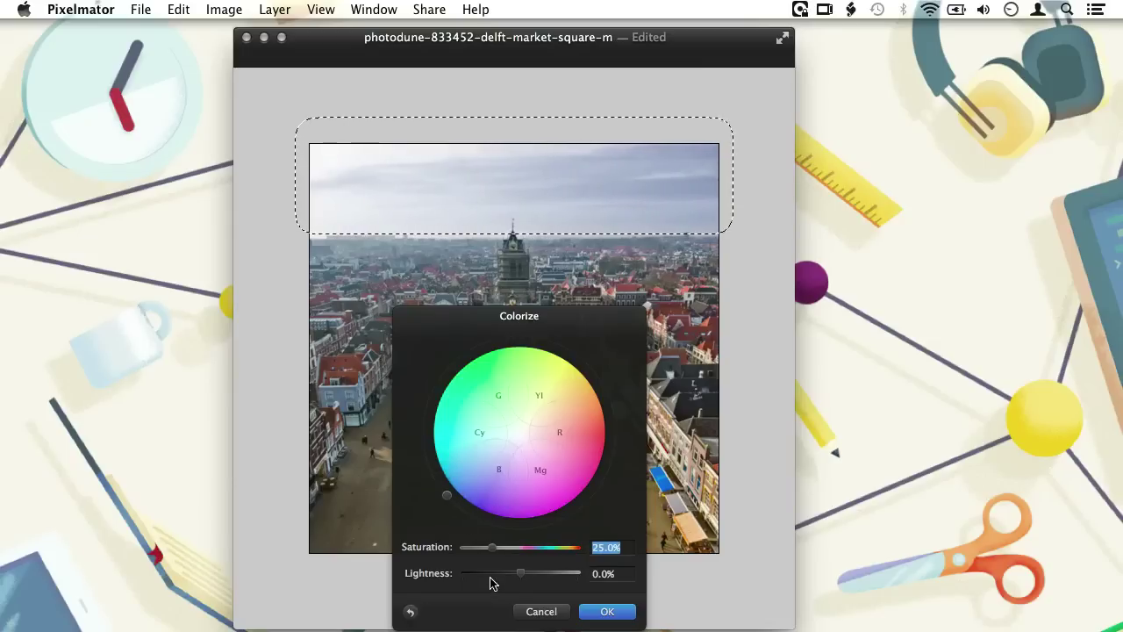
pyautogui.moveTo(493, 547); pyautogui.dragTo(503, 550)
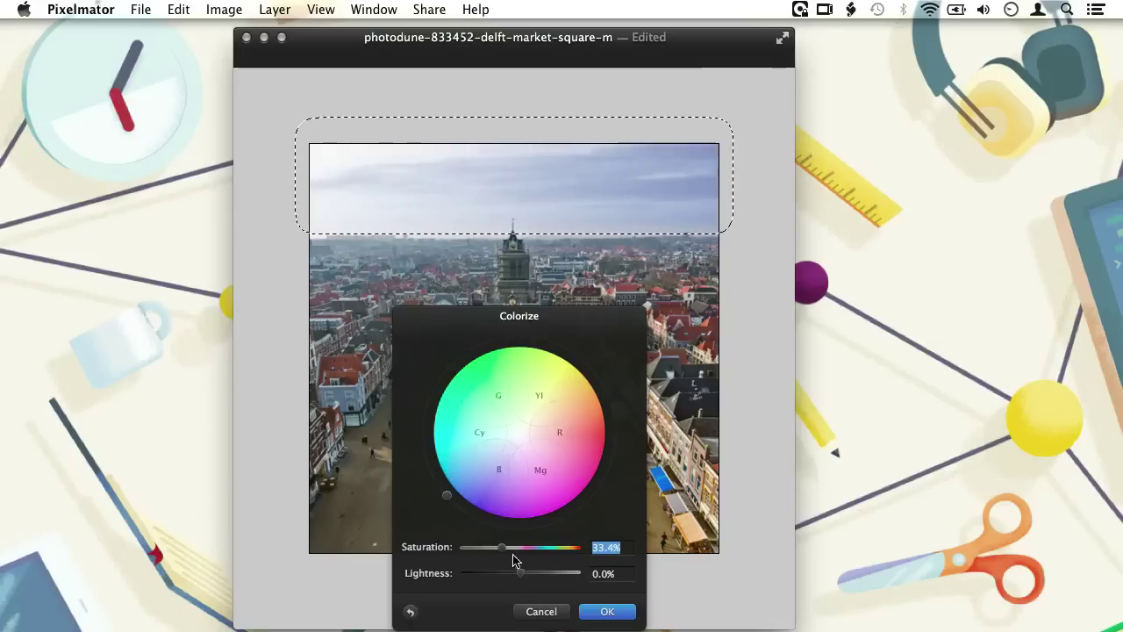
pyautogui.moveTo(519, 575); pyautogui.dragTo(523, 574)
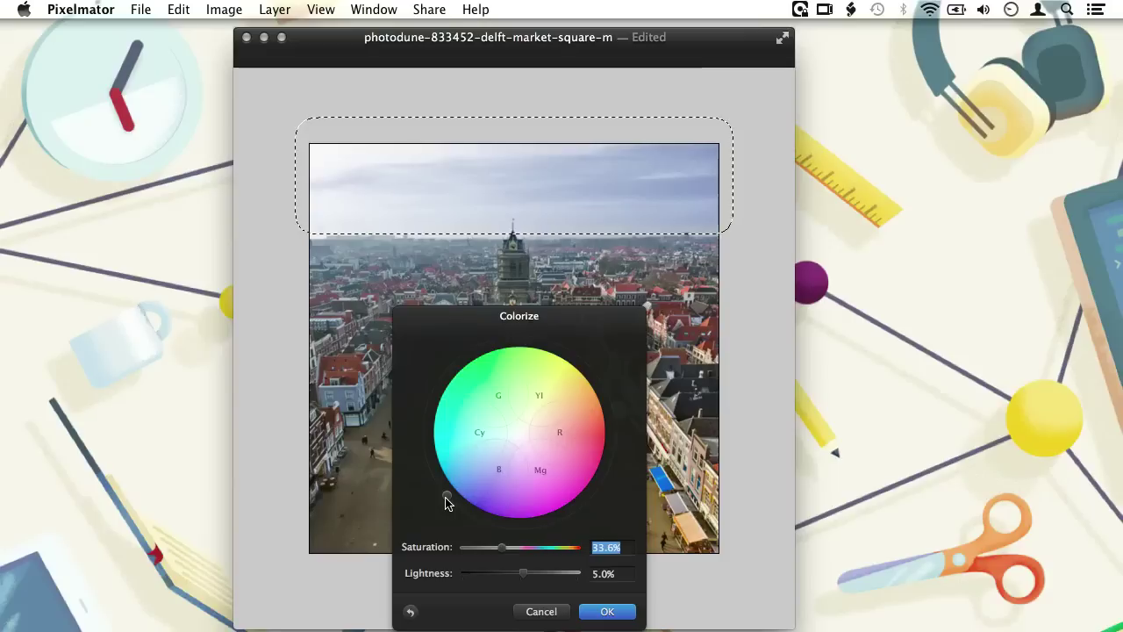
pyautogui.click(597, 611)
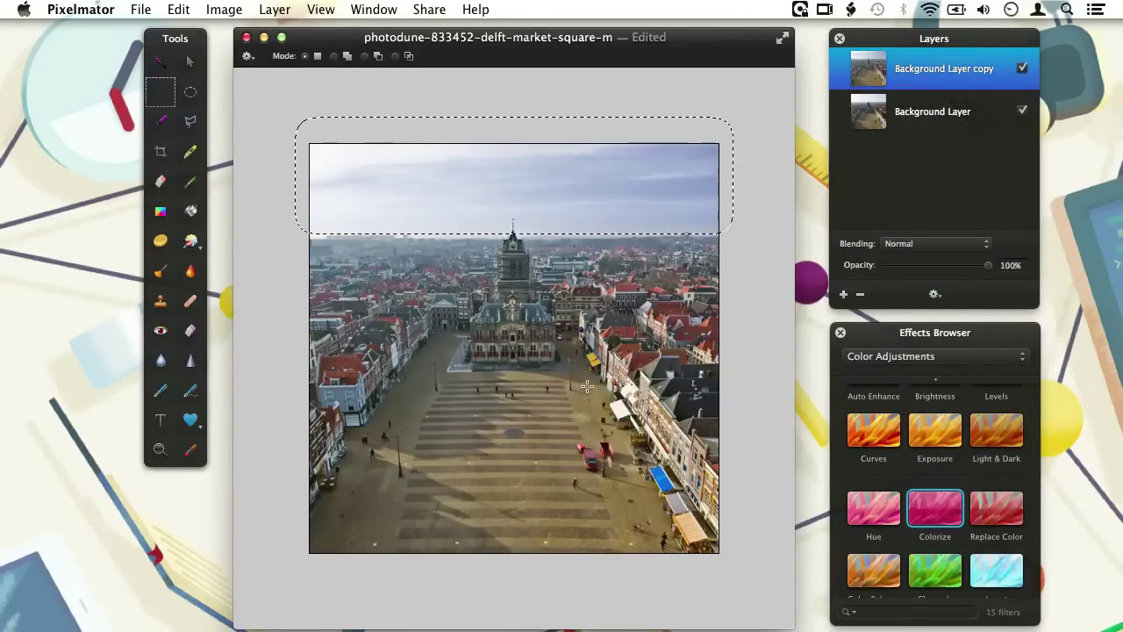
# - Deselect the sky, zoom the photo to fit the window, and list the Sharpen effects
pyautogui.press('super+d')
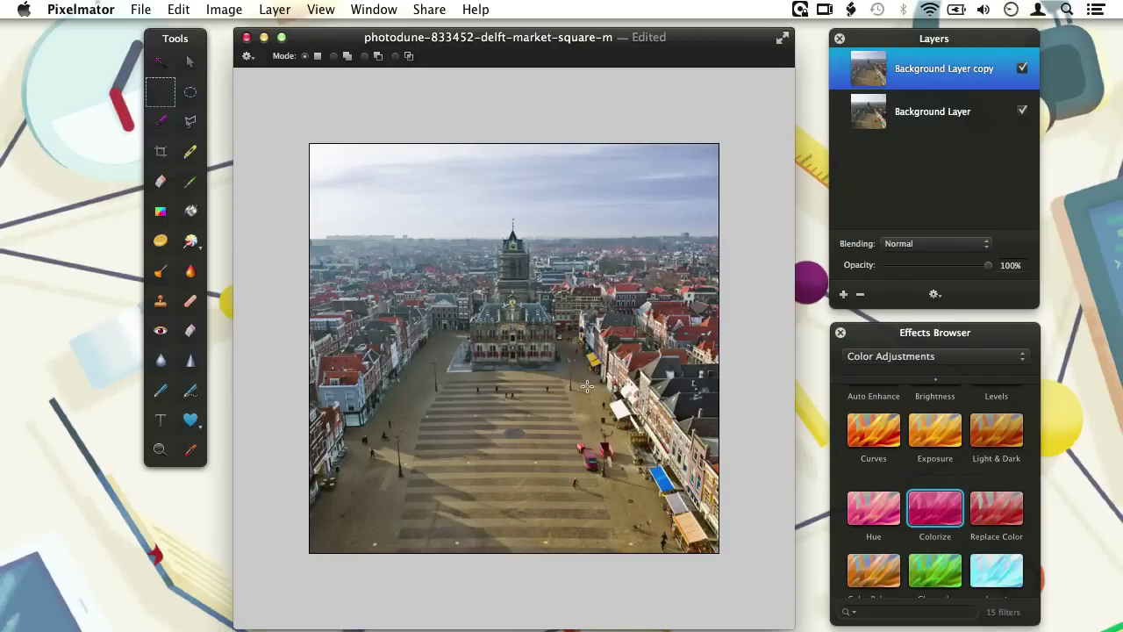
pyautogui.press('super+plus')
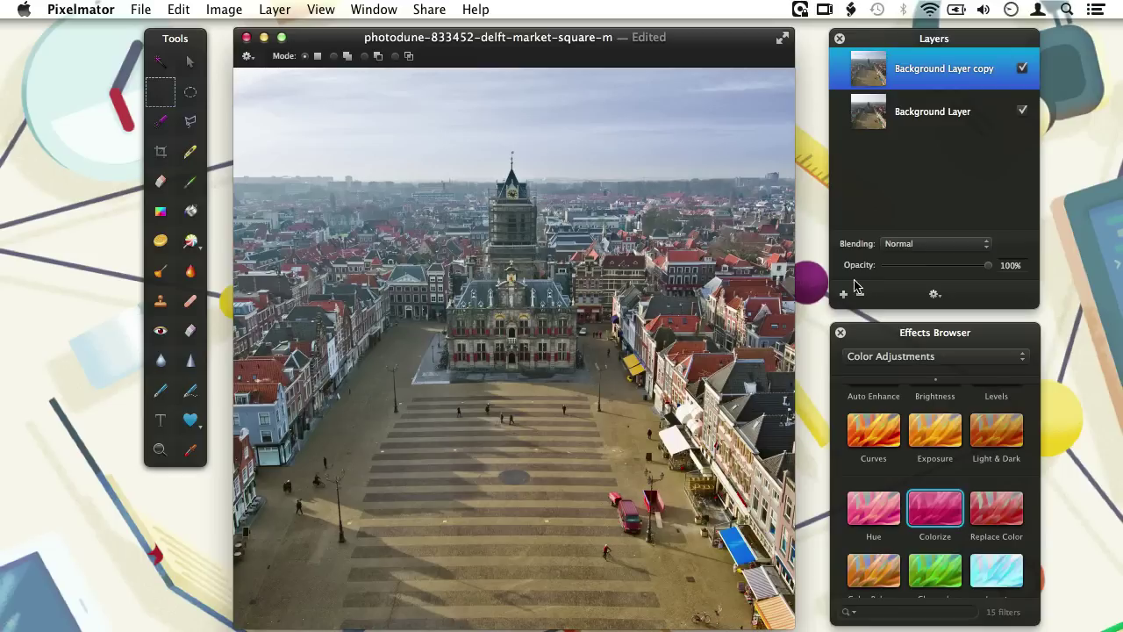
pyautogui.click(895, 364)
pyautogui.click(895, 352)
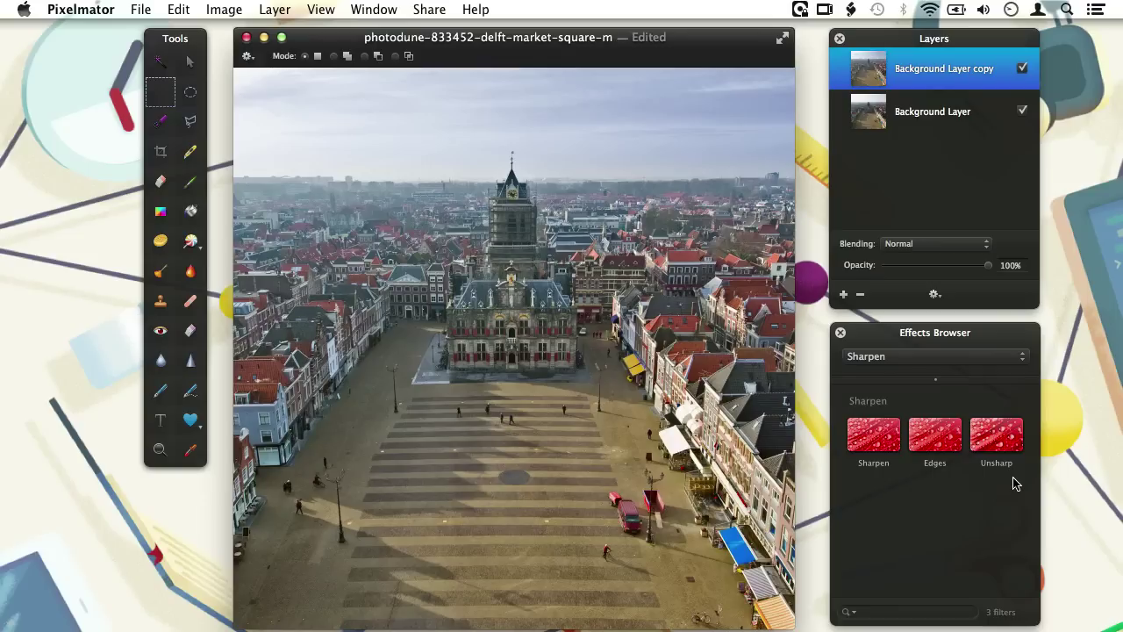
pyautogui.doubleClick(939, 440)
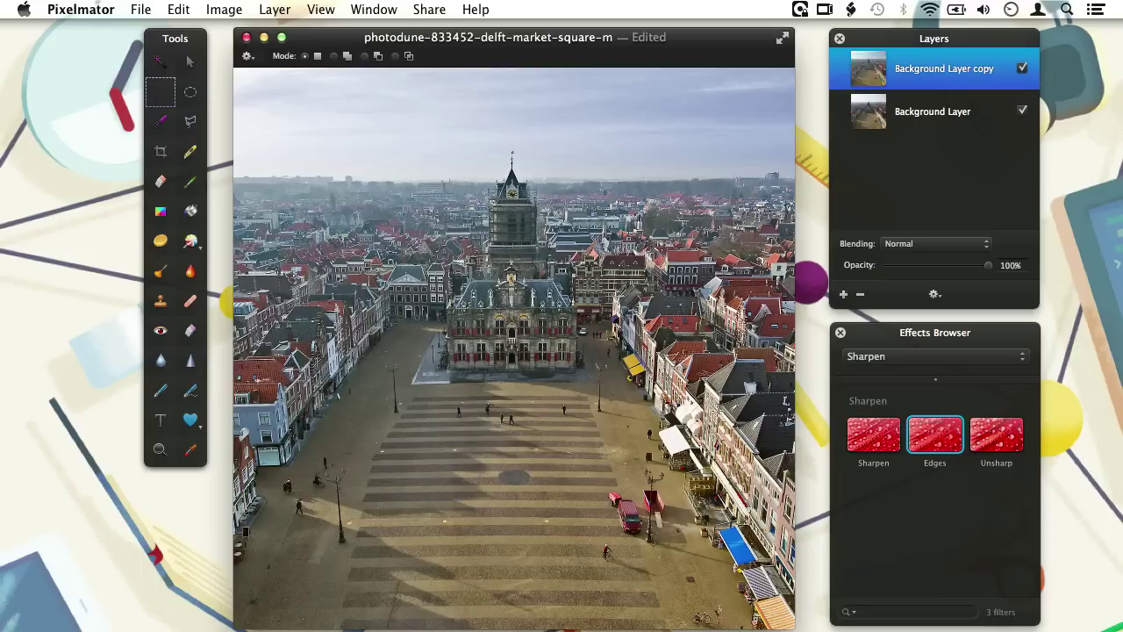
pyautogui.click(181, 9)
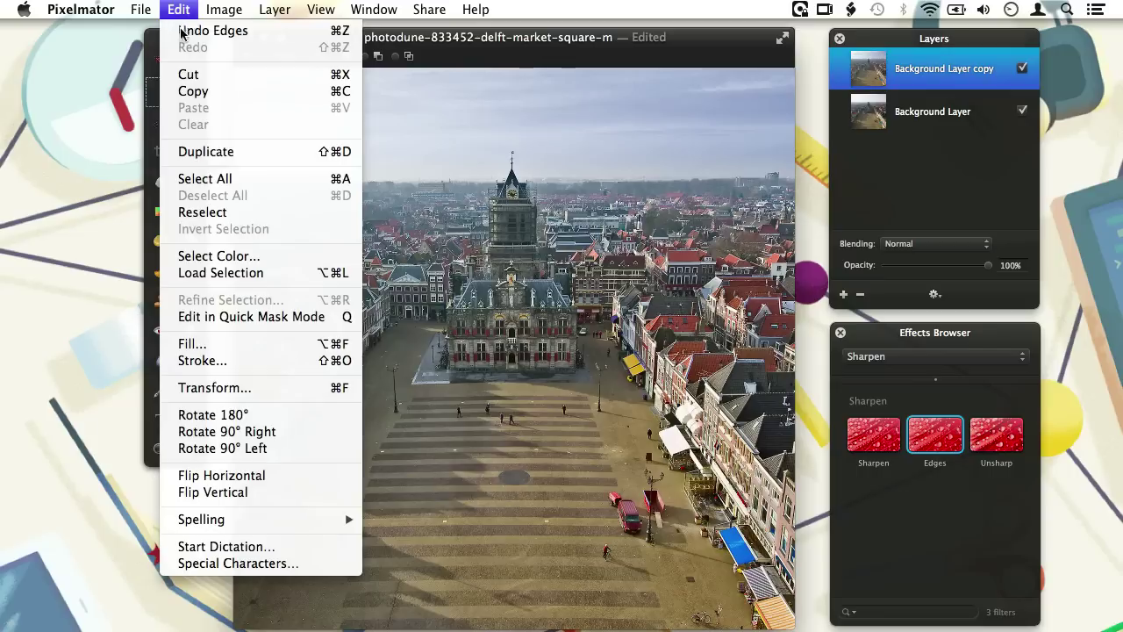
pyautogui.click(184, 39)
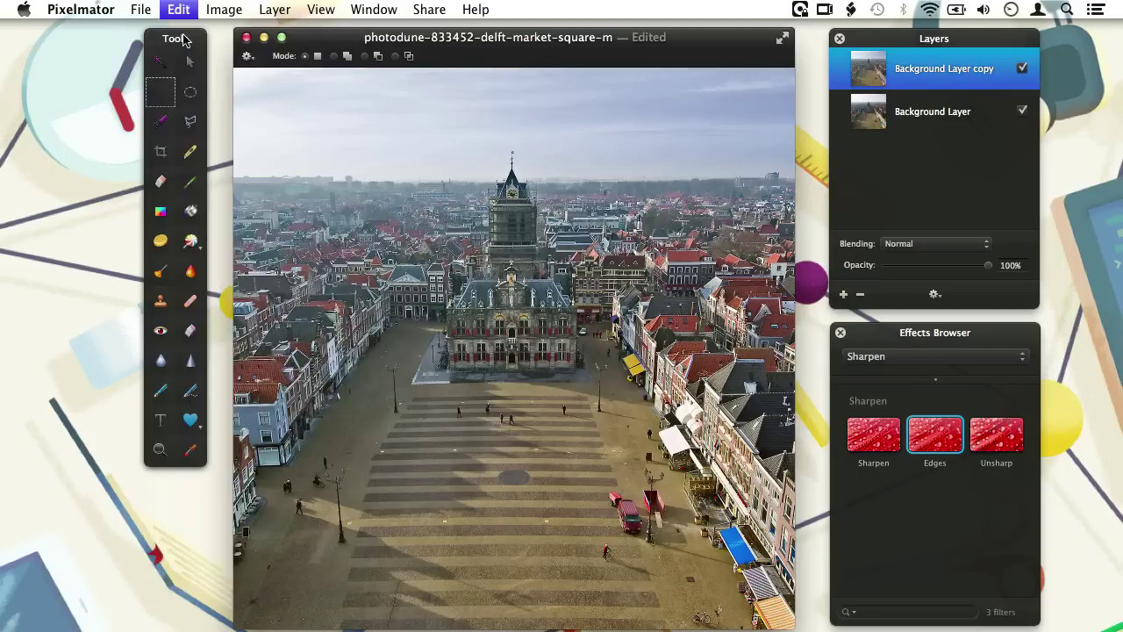
# - Apply the Sharpen effect to Background Layer copy with a slightly increased amount
pyautogui.doubleClick(880, 443)
pyautogui.moveTo(584, 163); pyautogui.dragTo(534, 439)
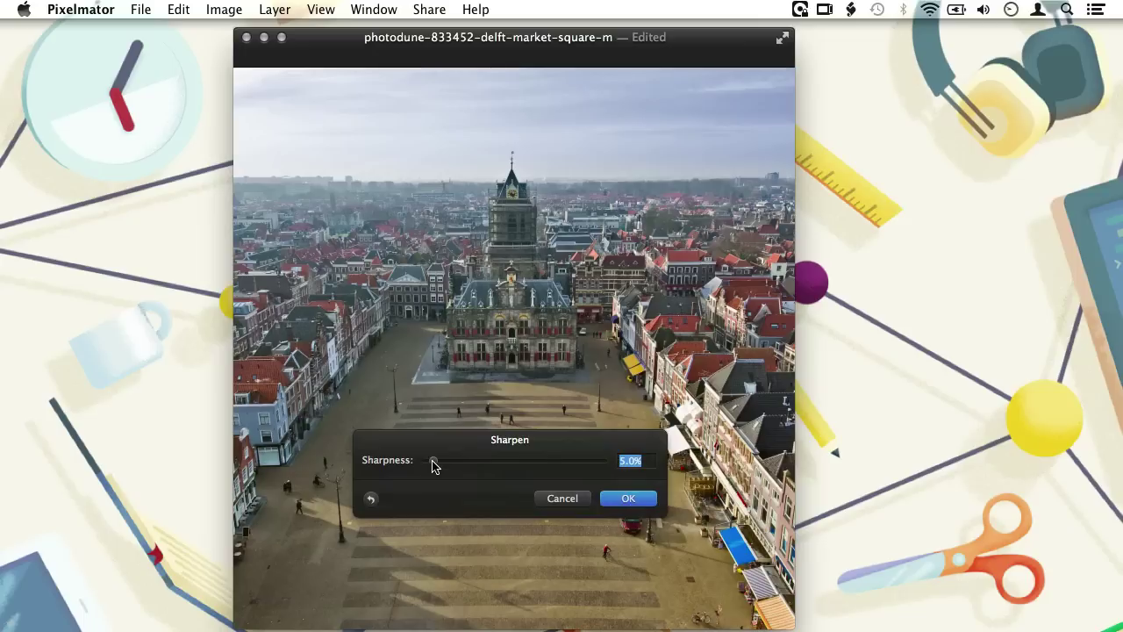
pyautogui.moveTo(433, 464)
pyautogui.mouseDown()
pyautogui.moveTo(483, 465)
pyautogui.moveTo(447, 465)
pyautogui.mouseUp()
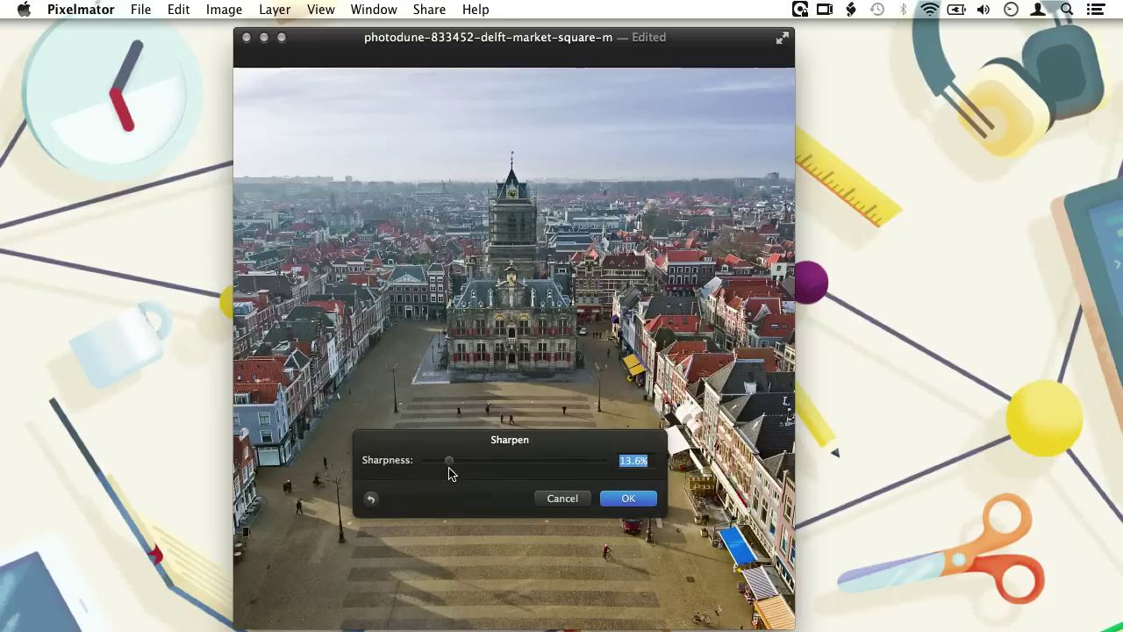
pyautogui.click(627, 498)
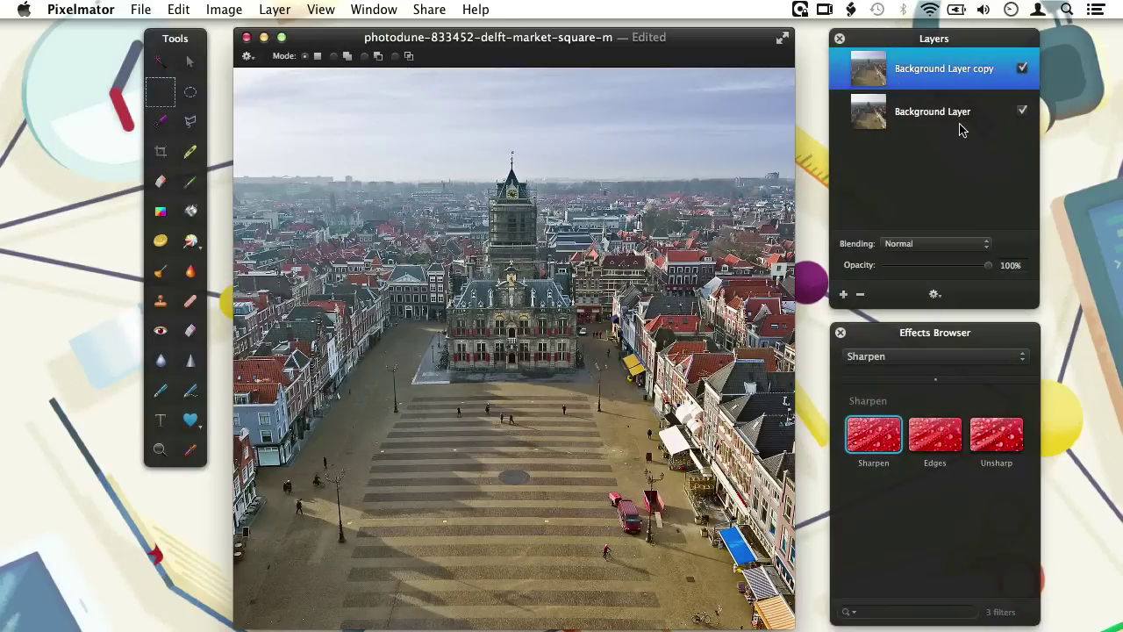
# - Toggle the copy's visibility to compare with the original, then list the six Blur effects
pyautogui.click(1022, 69)
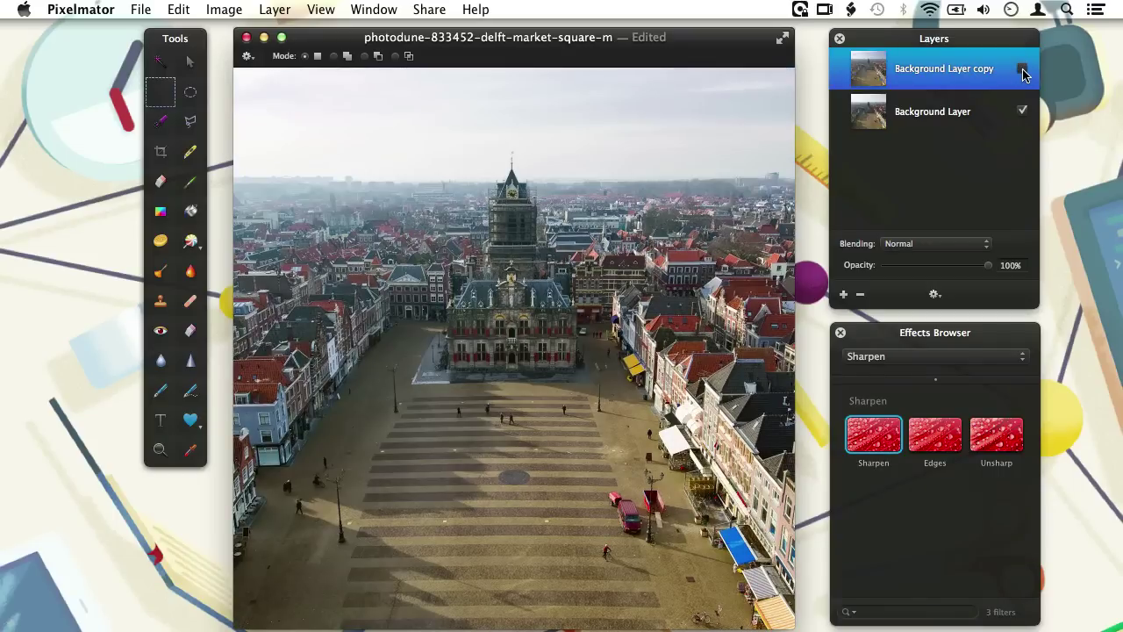
pyautogui.click(1022, 70)
pyautogui.click(1022, 70)
pyautogui.click(1022, 70)
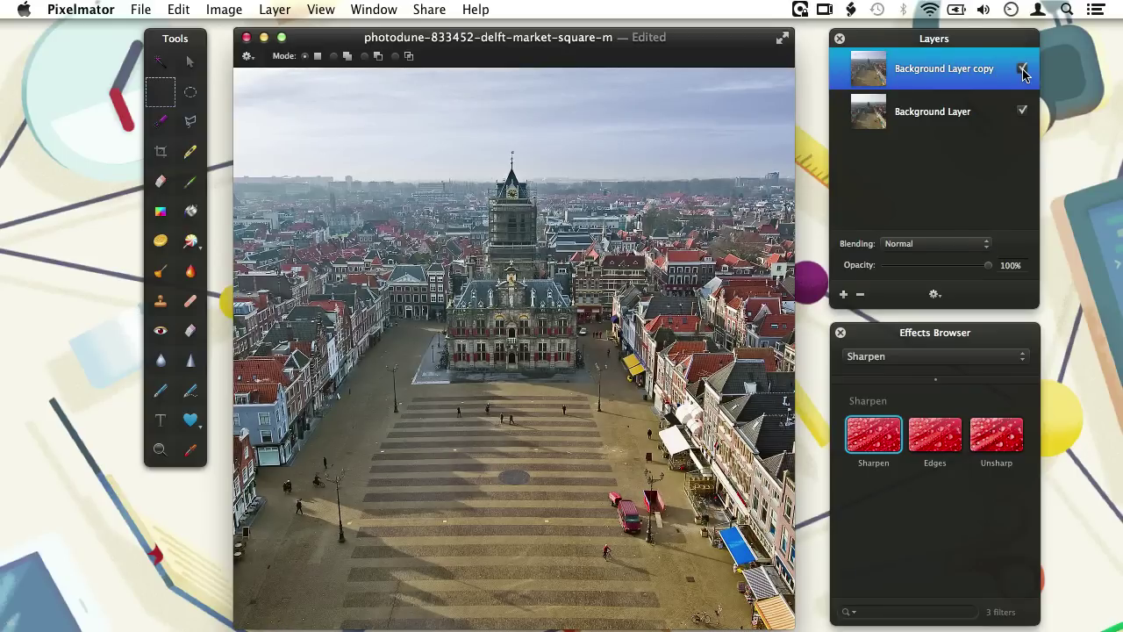
pyautogui.click(999, 355)
pyautogui.click(994, 327)
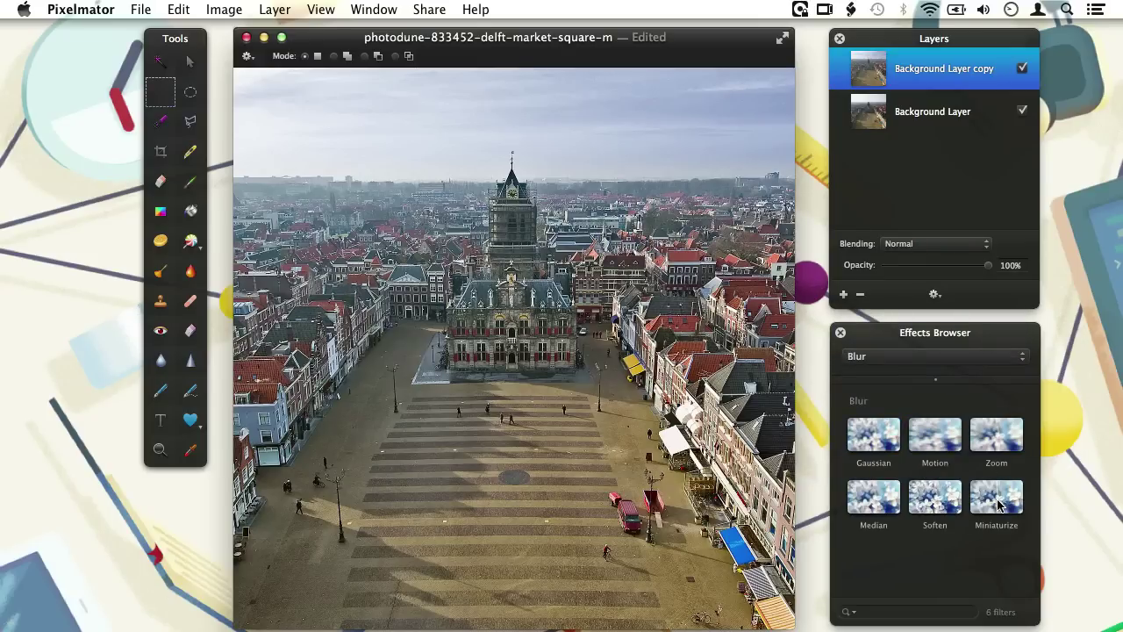
# - Open Miniaturize, move its settings aside, and position the focus band over the town hall and square
pyautogui.doubleClick(997, 499)
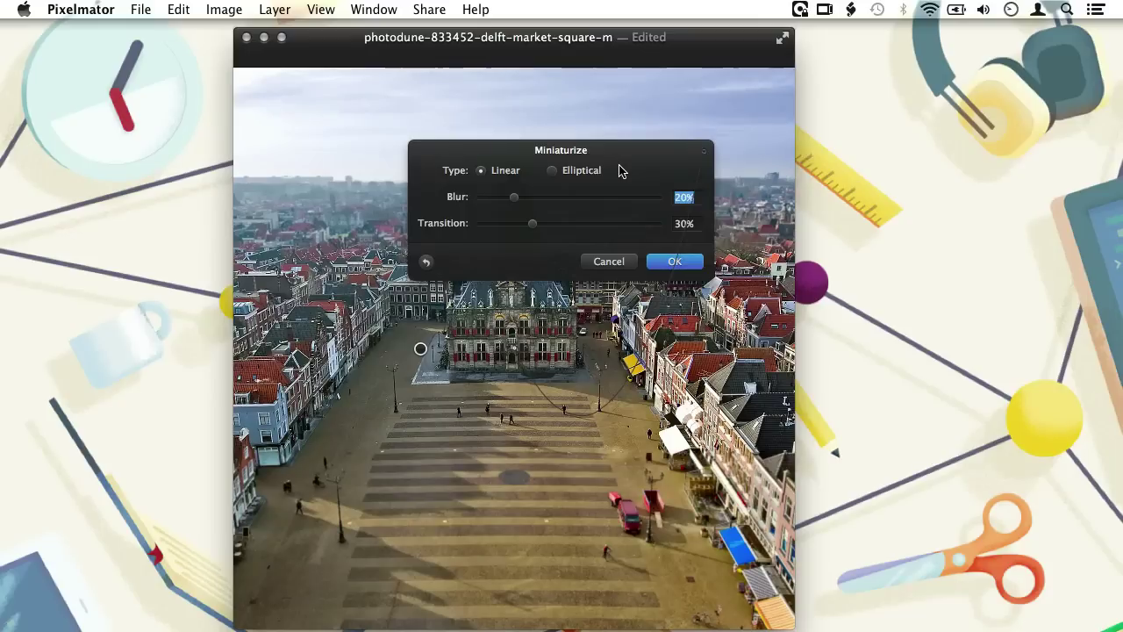
pyautogui.moveTo(611, 153)
pyautogui.mouseDown()
pyautogui.moveTo(659, 176)
pyautogui.moveTo(614, 165)
pyautogui.mouseUp()
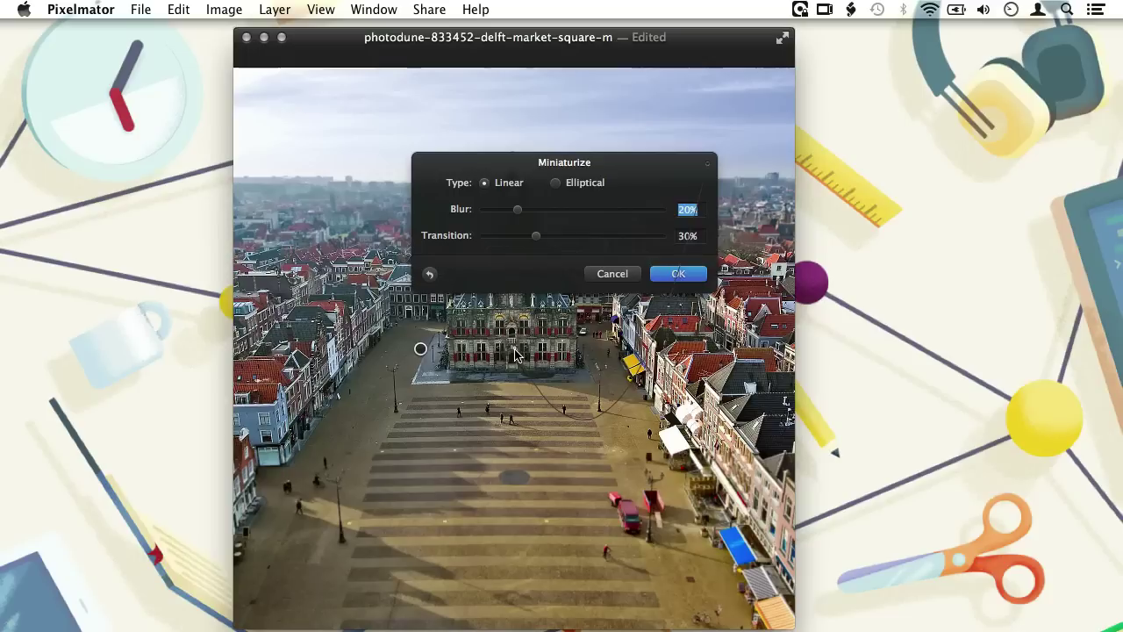
pyautogui.moveTo(596, 167); pyautogui.dragTo(935, 169)
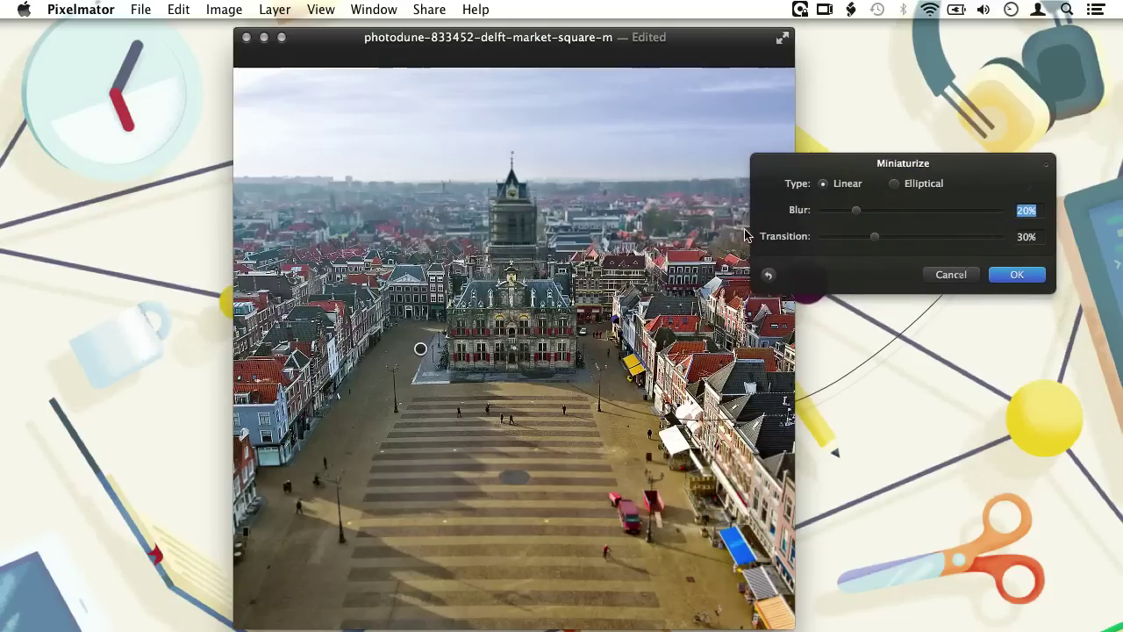
pyautogui.moveTo(519, 352); pyautogui.dragTo(445, 331)
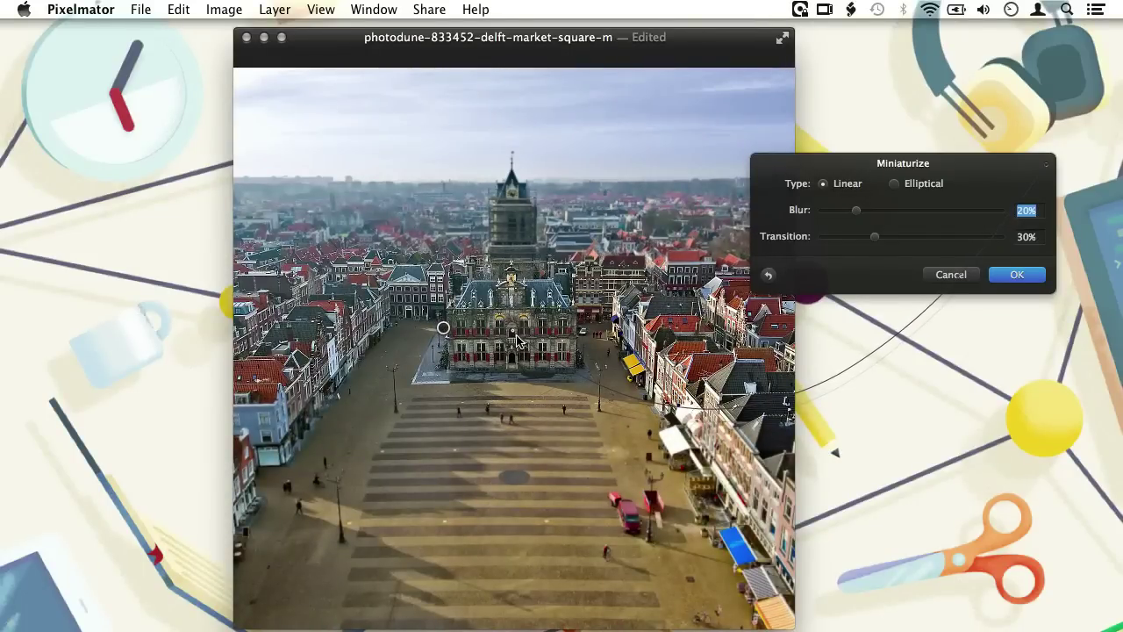
pyautogui.moveTo(518, 350); pyautogui.dragTo(513, 369)
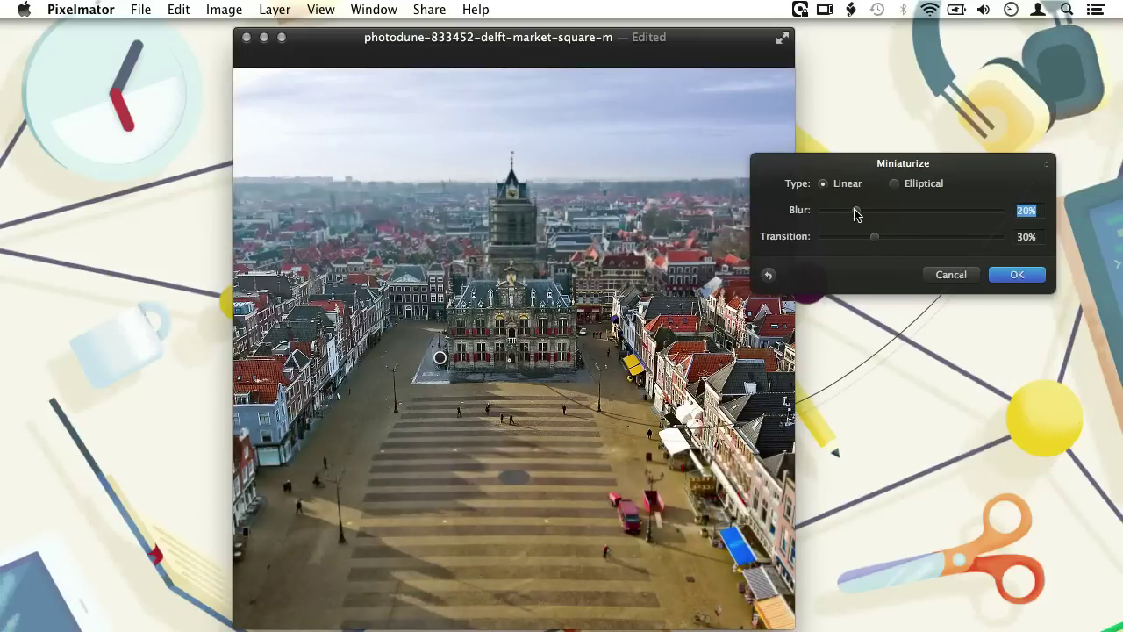
pyautogui.moveTo(857, 214); pyautogui.dragTo(939, 219)
pyautogui.moveTo(875, 239); pyautogui.dragTo(908, 242)
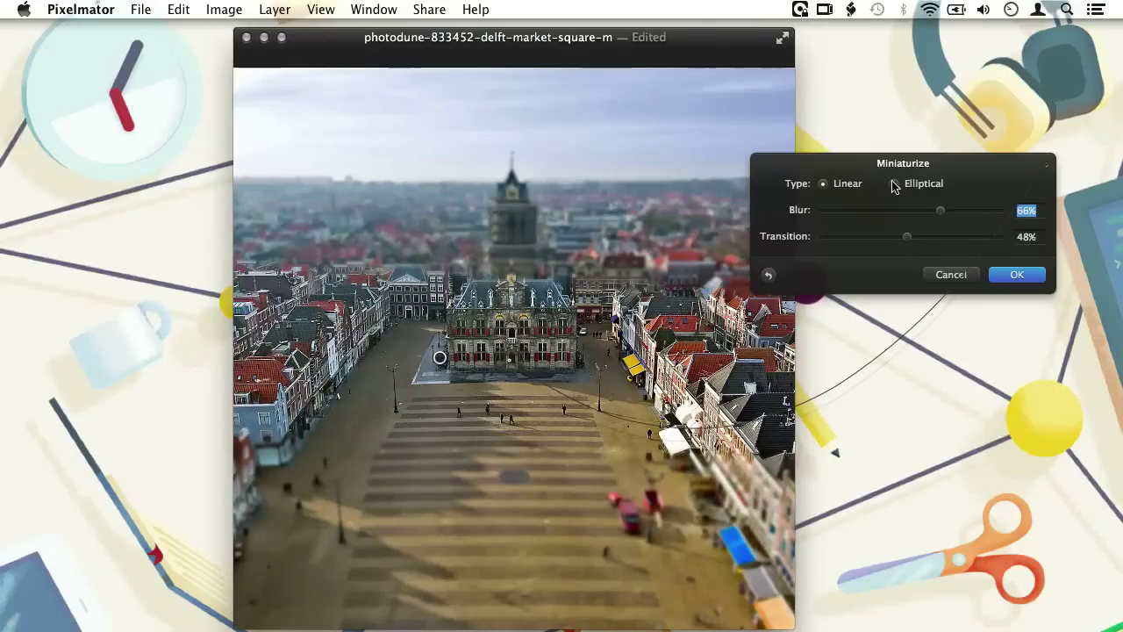
# - Switch to an Elliptical focus around the town hall and apply at 49% blur, 34% transition
pyautogui.click(894, 184)
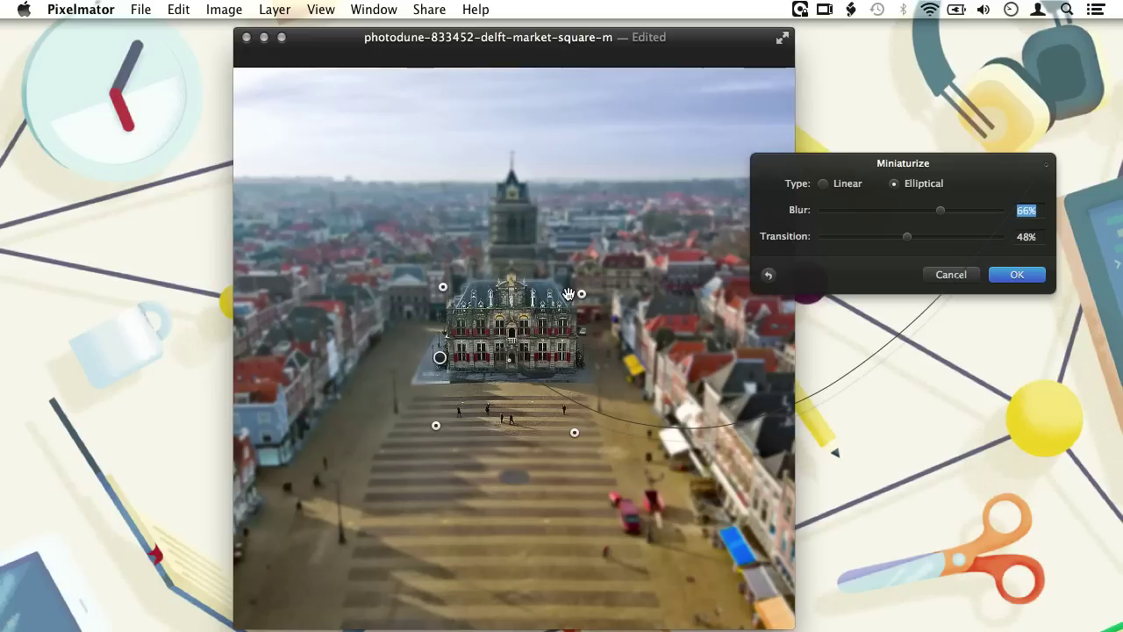
pyautogui.moveTo(584, 295); pyautogui.dragTo(674, 285)
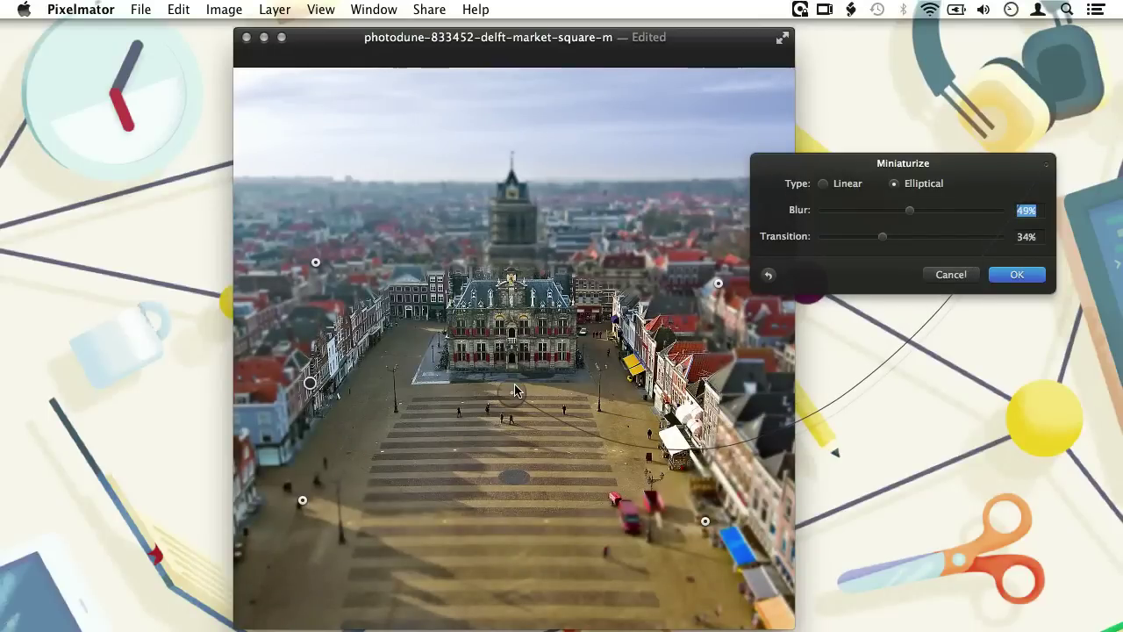
pyautogui.moveTo(514, 386); pyautogui.dragTo(514, 374)
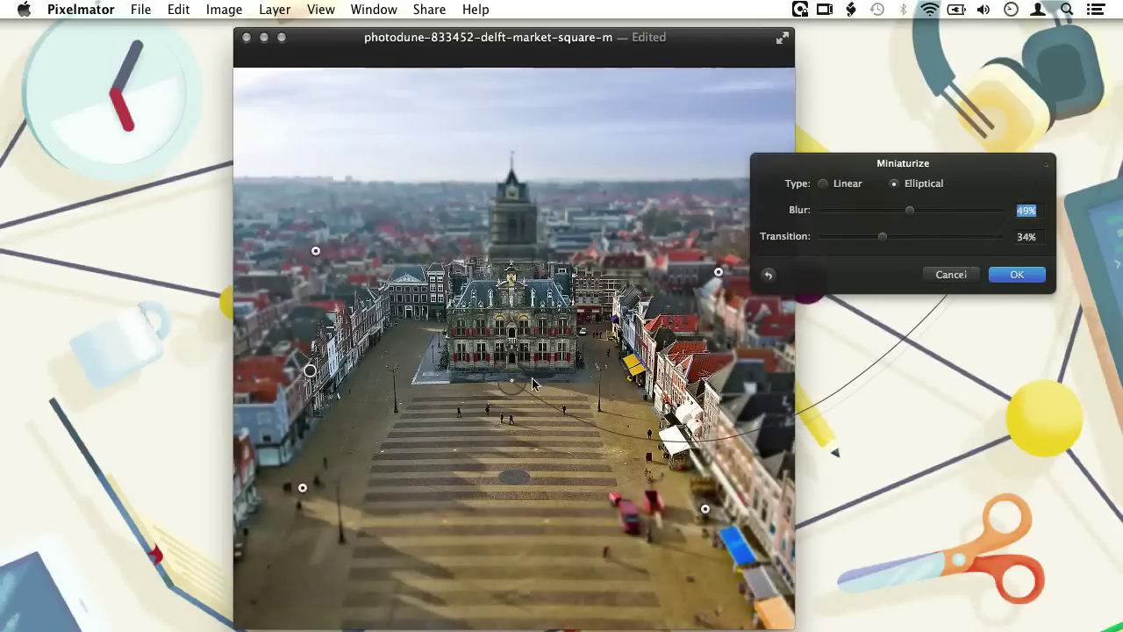
pyautogui.moveTo(881, 239); pyautogui.dragTo(881, 242)
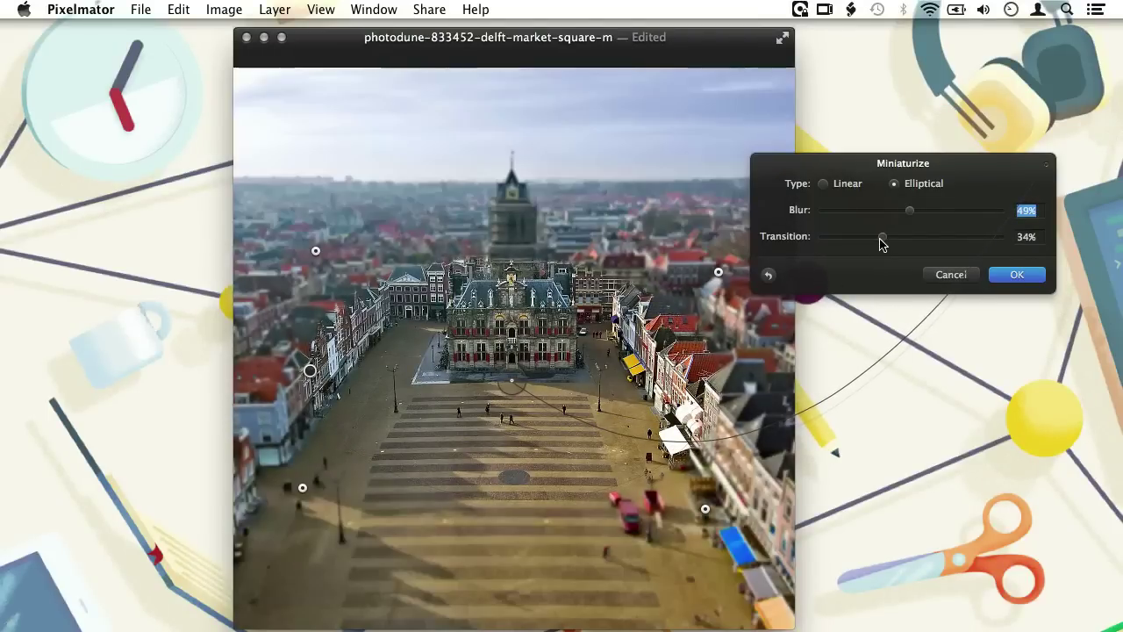
pyautogui.click(1004, 275)
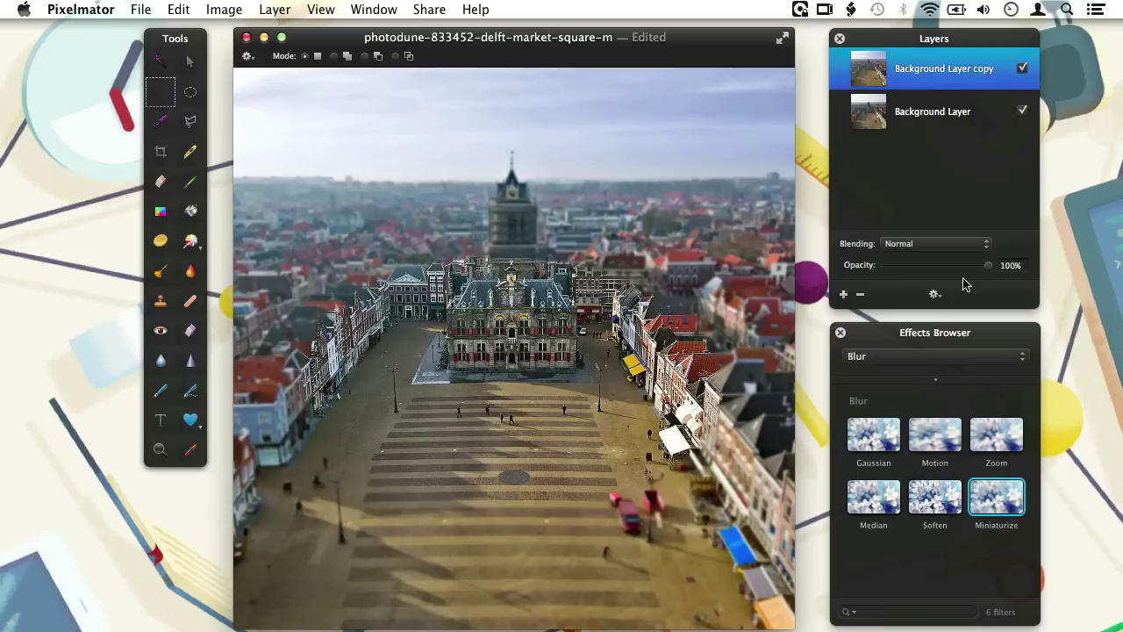
# - Toggle the tilt-shift copy layer off and on twice to compare with the original photo
pyautogui.click(1023, 69)
pyautogui.click(1023, 69)
pyautogui.click(1023, 68)
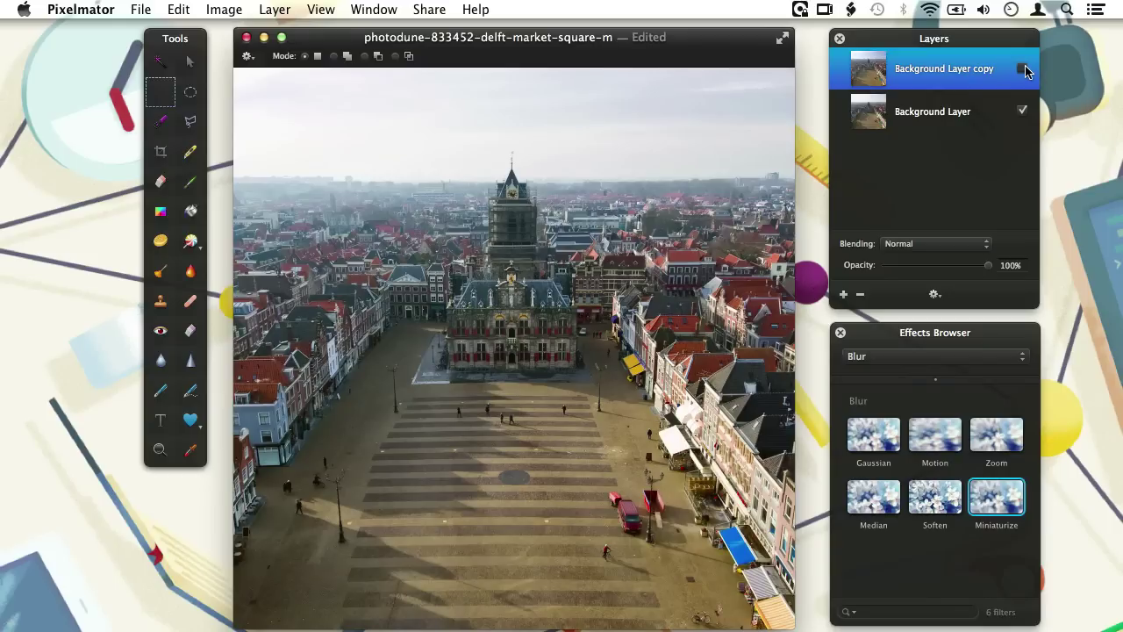
pyautogui.click(1023, 69)
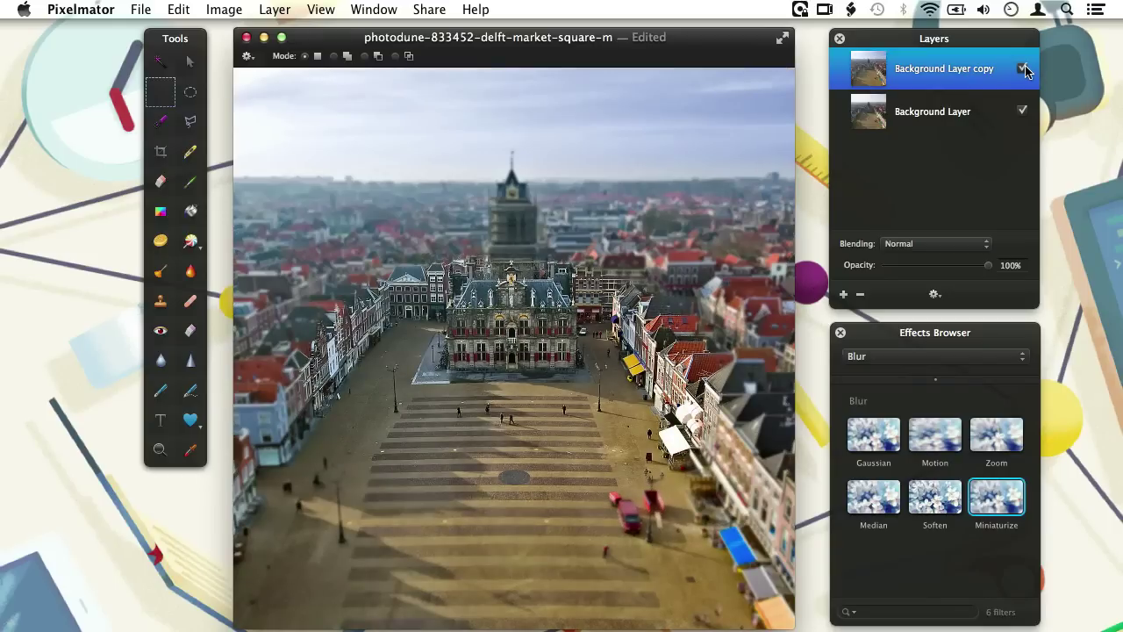
# - Show All Effects in the Effects Browser and scroll through the 153 filters
pyautogui.click(1007, 358)
pyautogui.click(1004, 342)
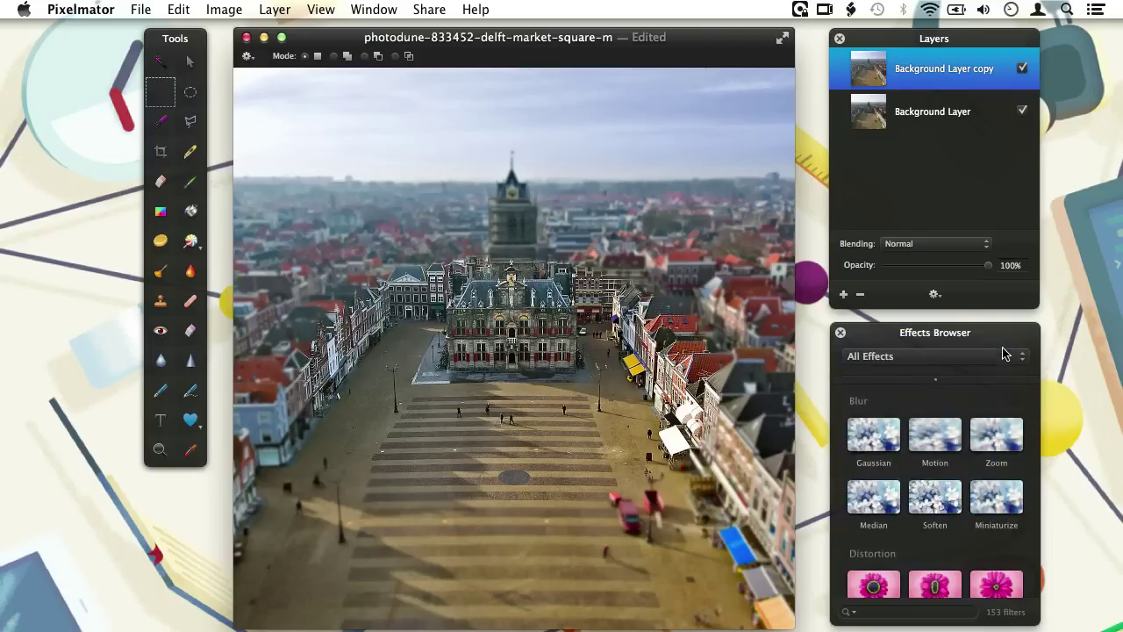
pyautogui.scroll(-10, 965, 524)
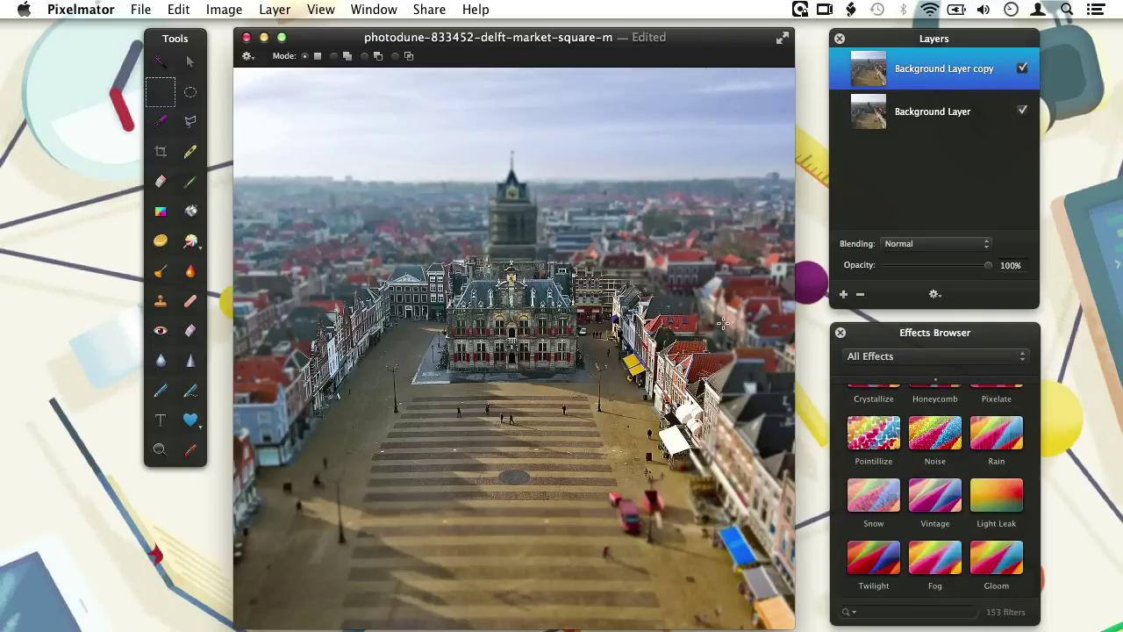
pyautogui.click(473, 9)
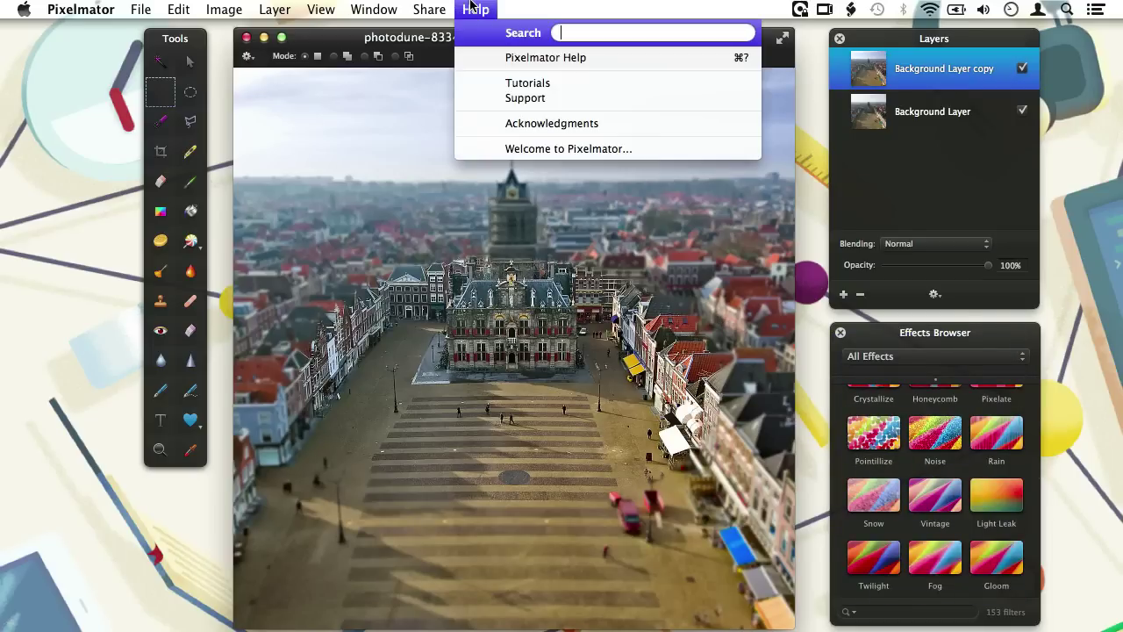
# - In Pixelmator Help, visit Add effects > Sharpen edges, then read the Stylize images article
pyautogui.click(491, 57)
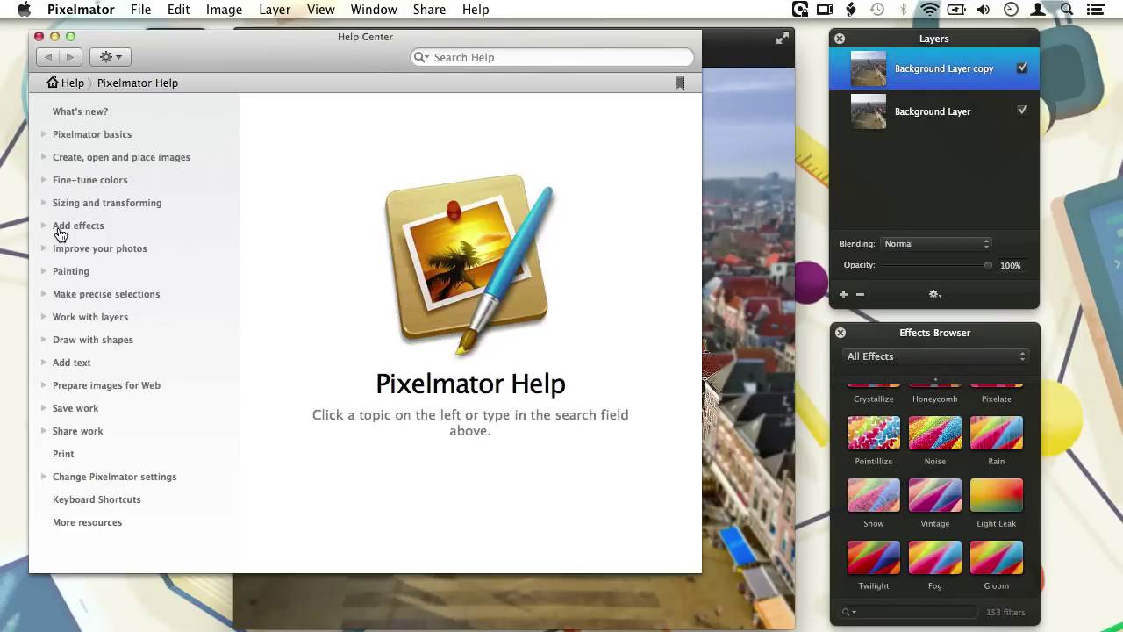
pyautogui.click(60, 229)
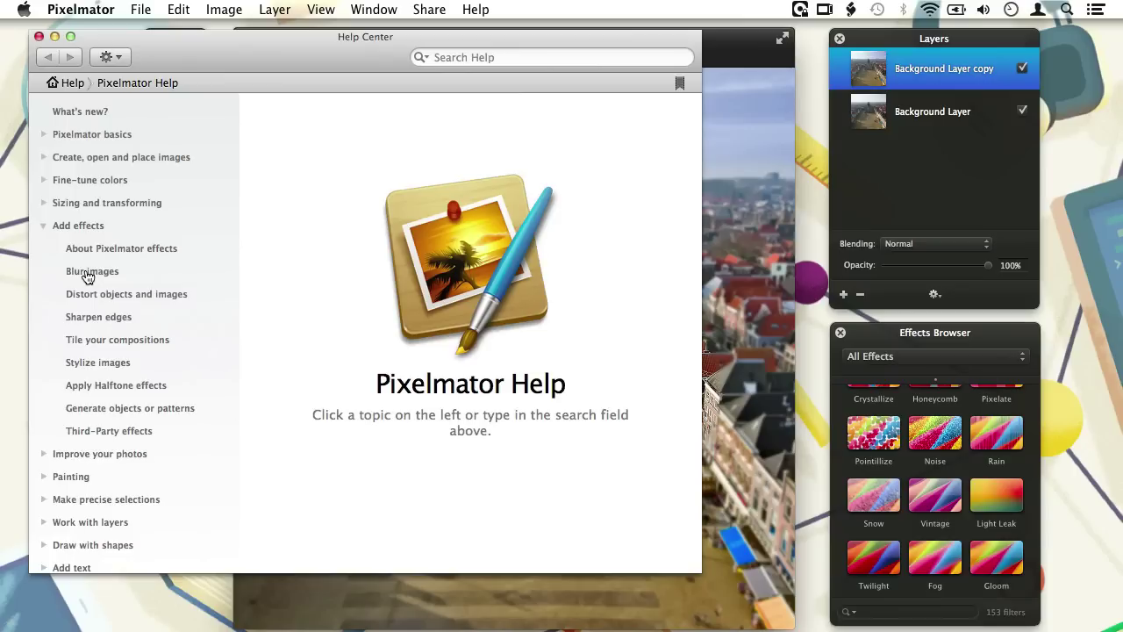
pyautogui.click(79, 321)
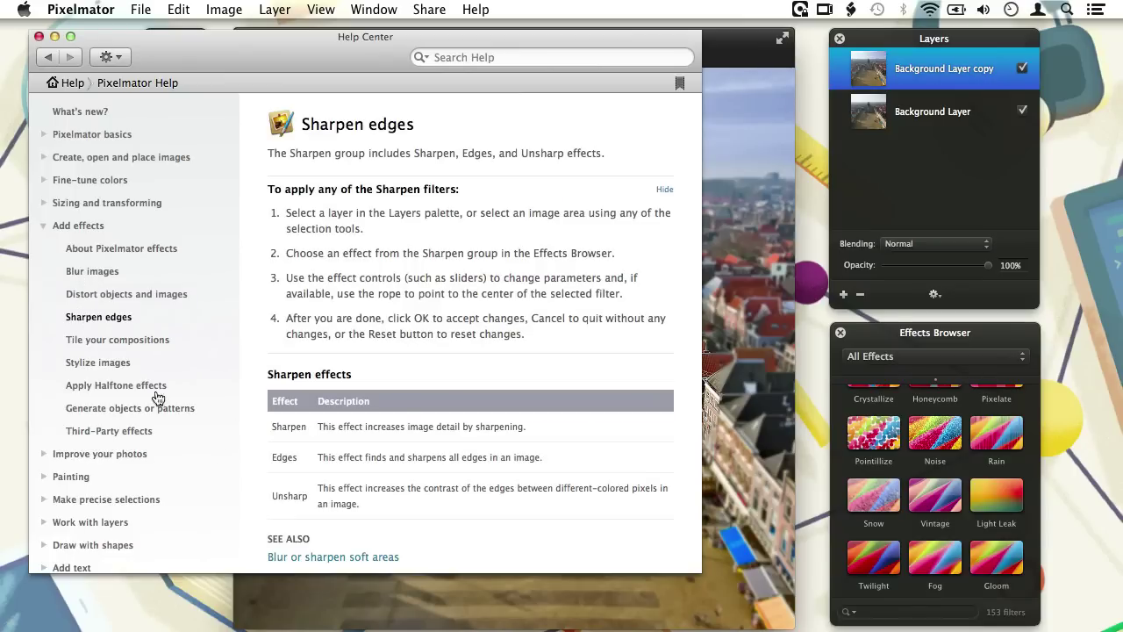
pyautogui.click(119, 362)
pyautogui.scroll(-10, 304, 425)
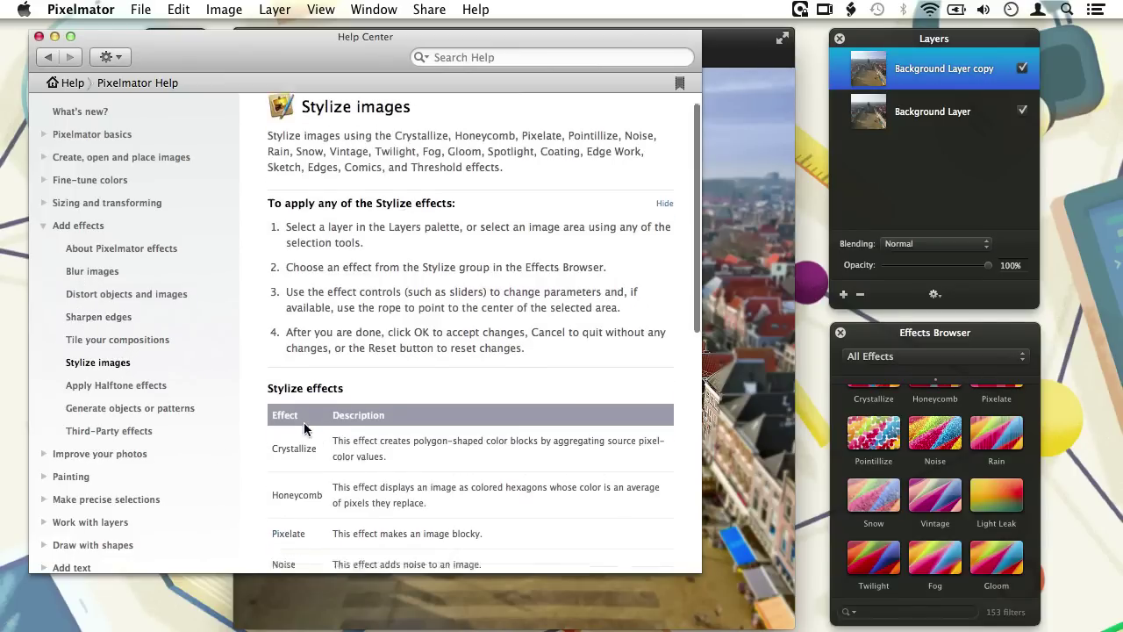